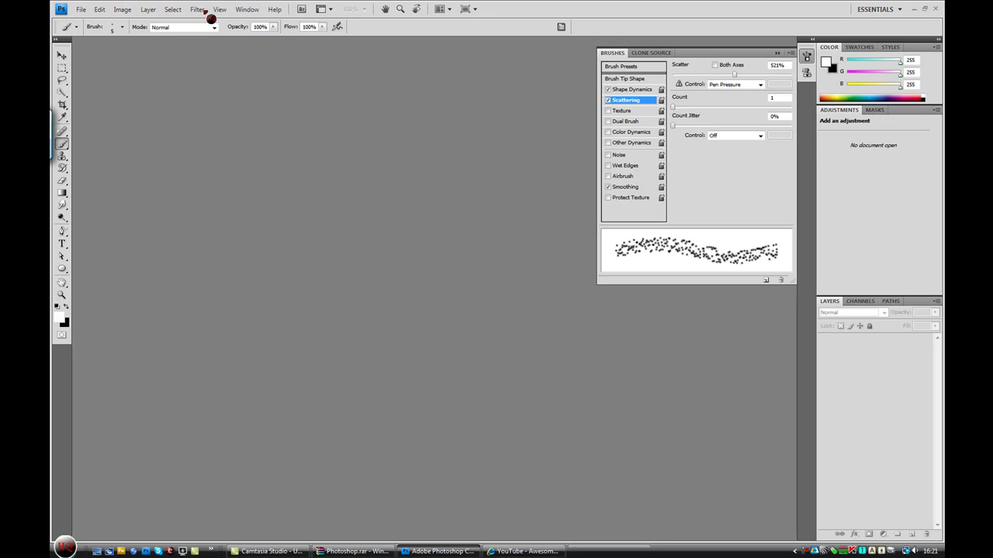
- Hide the Brushes panel from the Window menu
click(201, 15)
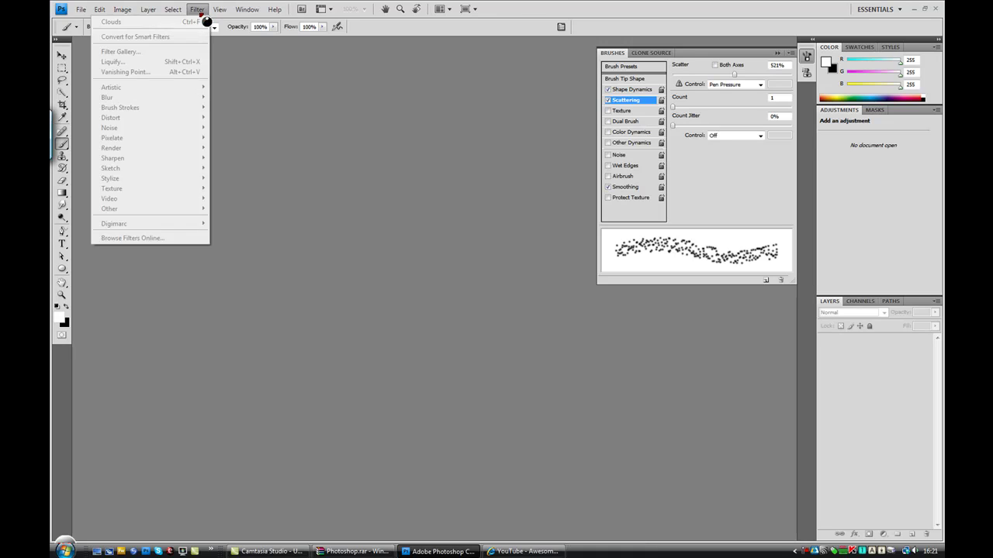
mouse_move(241, 16)
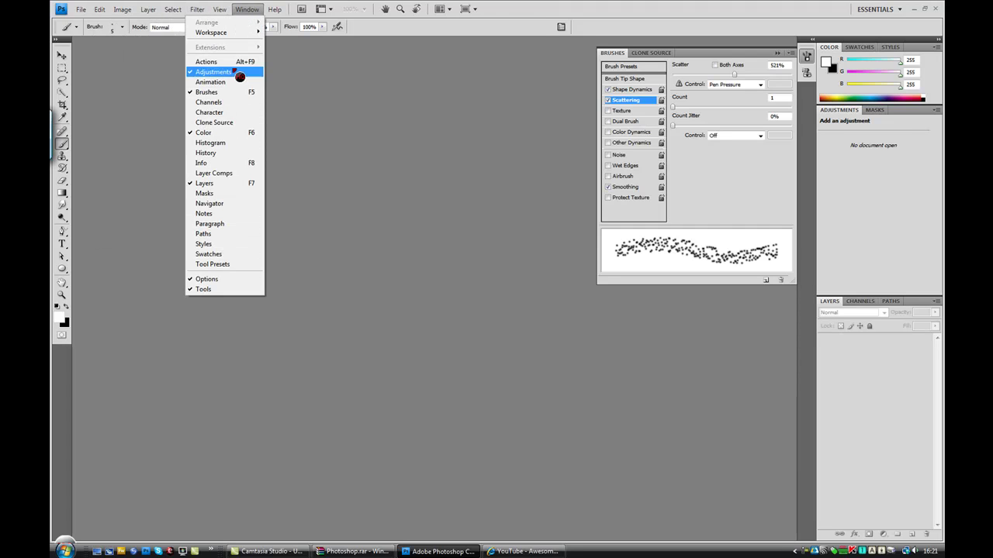
click(239, 93)
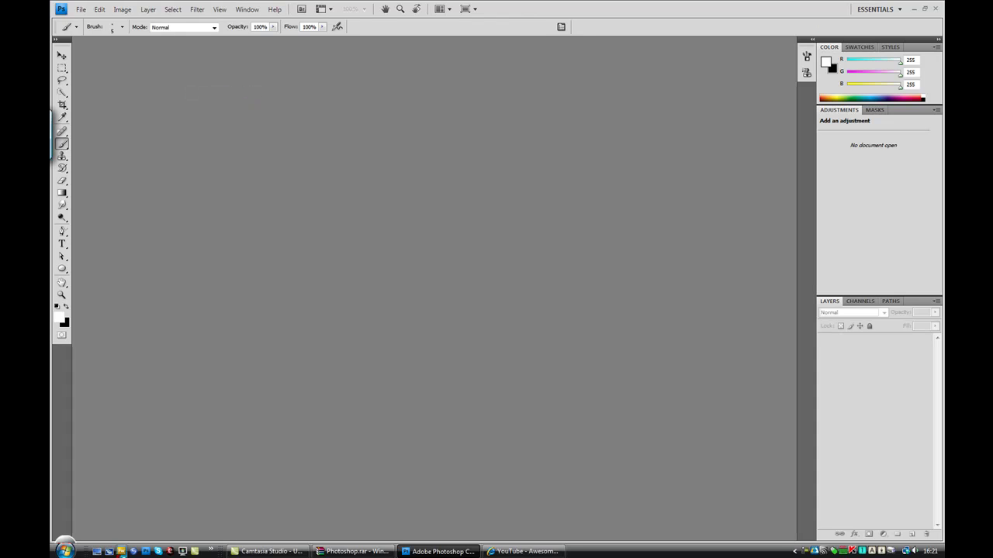
- Switch to the desktop to view the glowing red wallpaper, then return to Photoshop
key(alt+Tab)
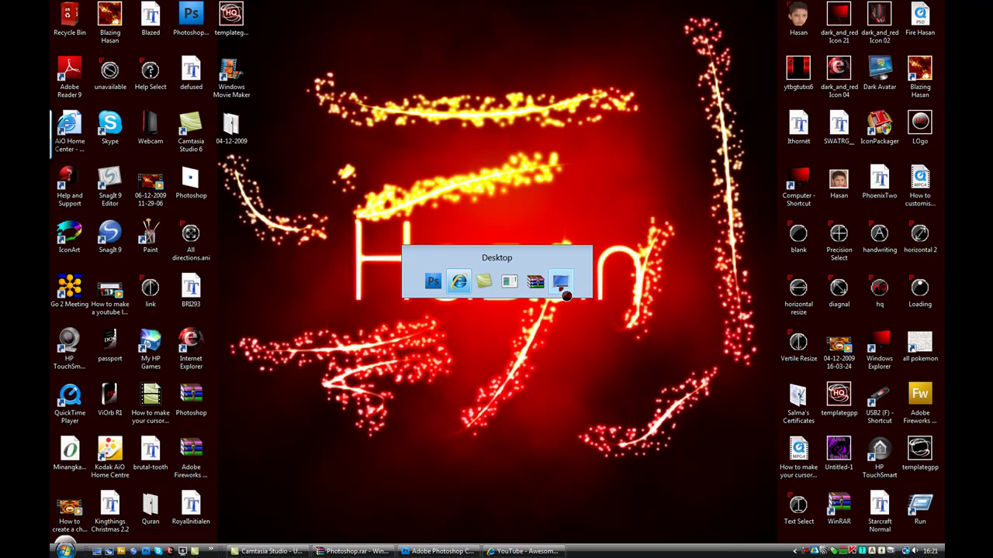
click(565, 293)
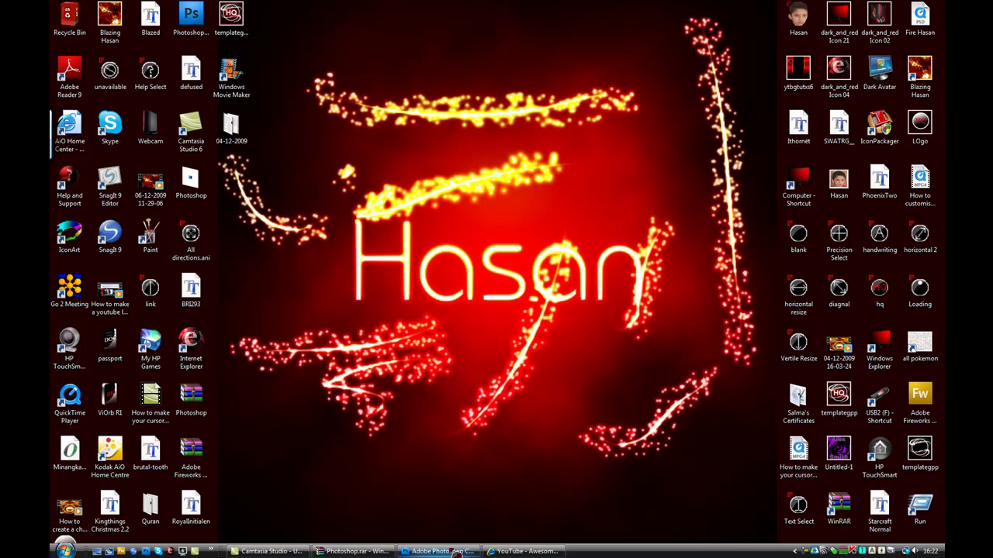
click(458, 552)
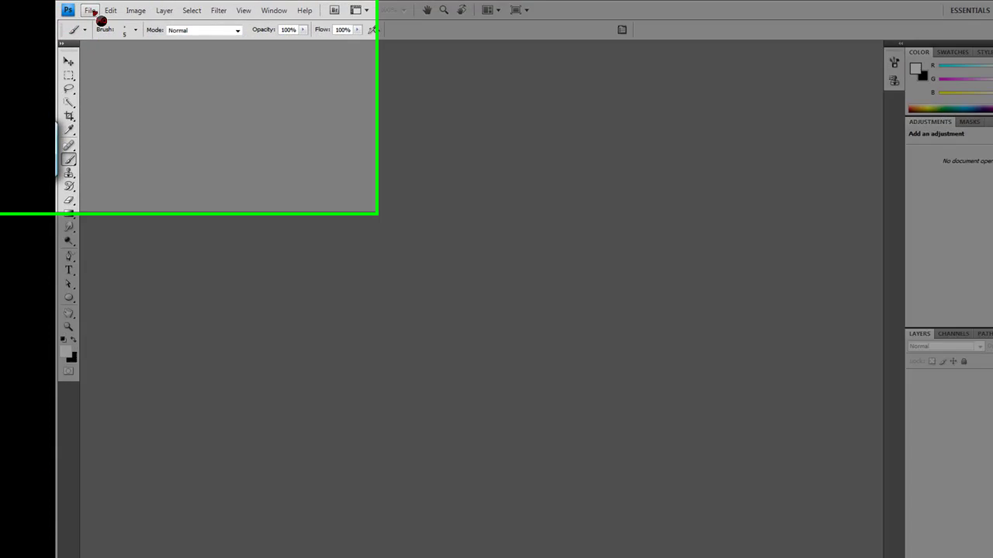
- Create a new 500 × 500 px RGB document, Untitled-1, with a transparent background
click(76, 9)
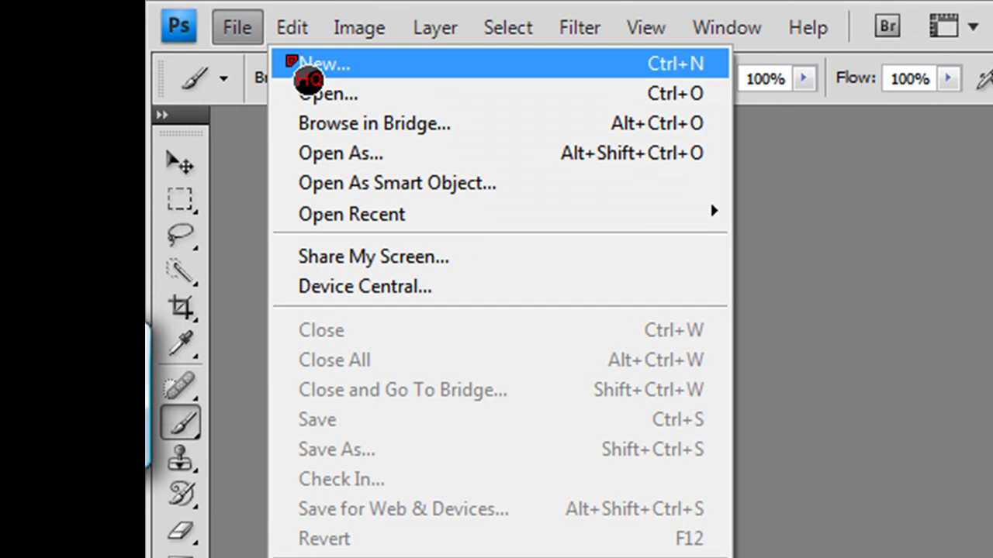
click(291, 62)
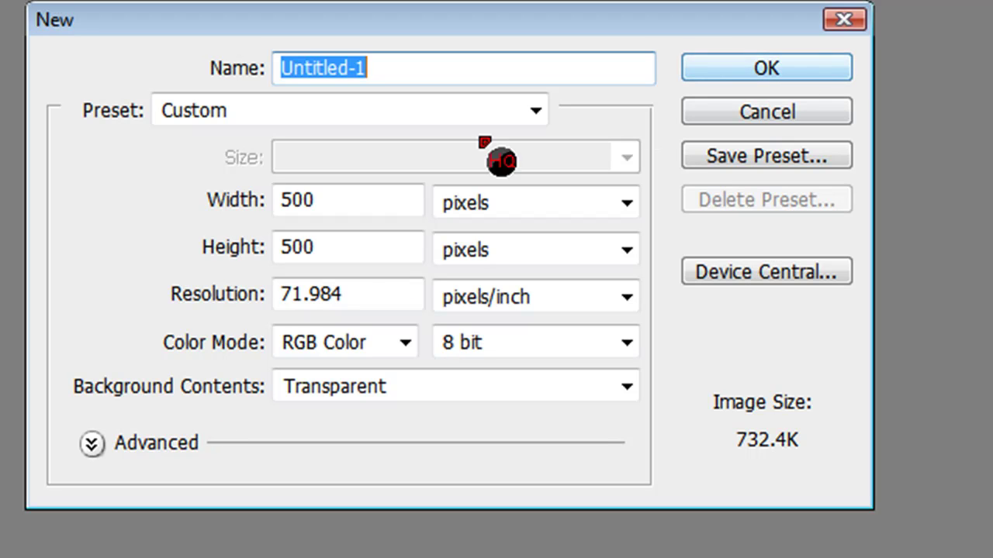
click(772, 71)
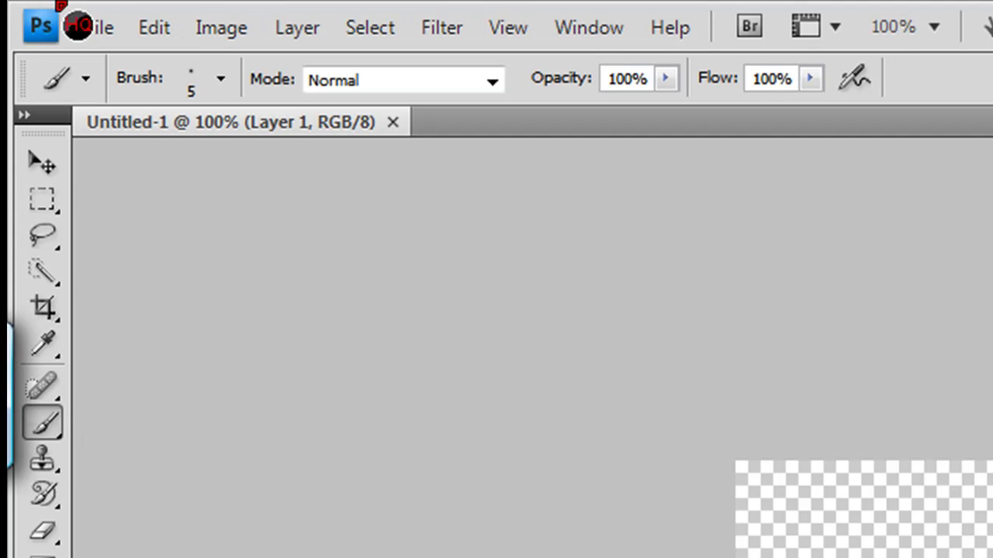
- Fill the first layer with black and add an empty Layer 2 above it
click(166, 26)
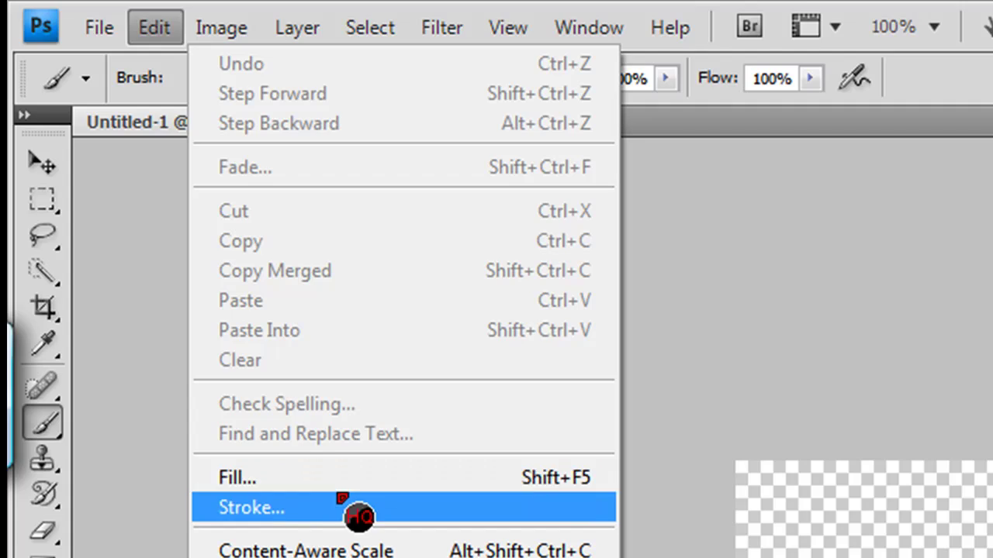
click(329, 478)
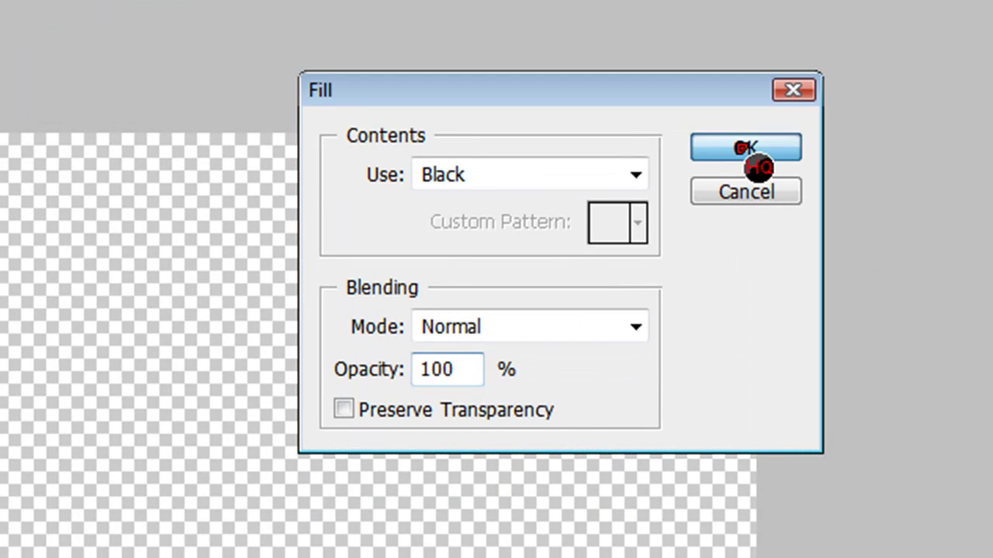
click(853, 194)
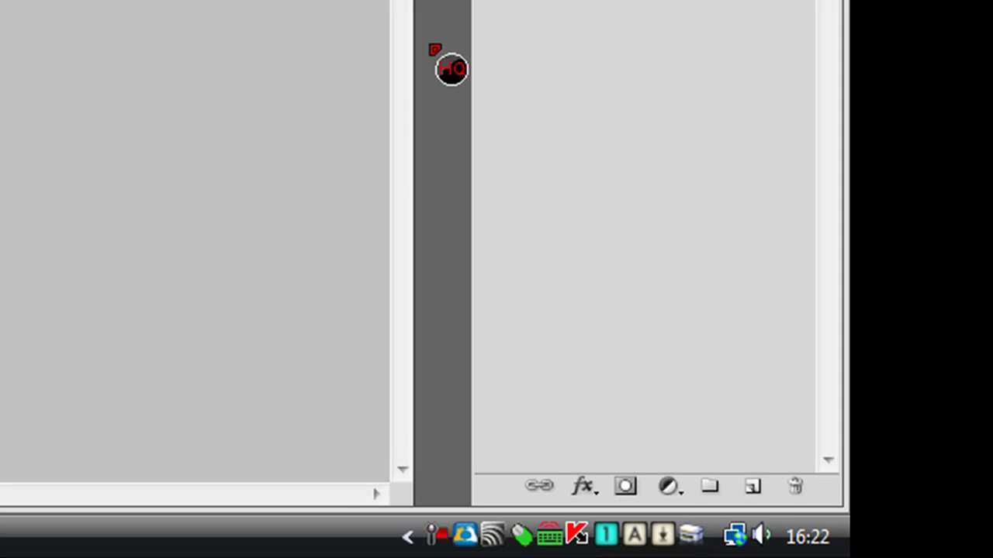
drag(817, 153, 764, 496)
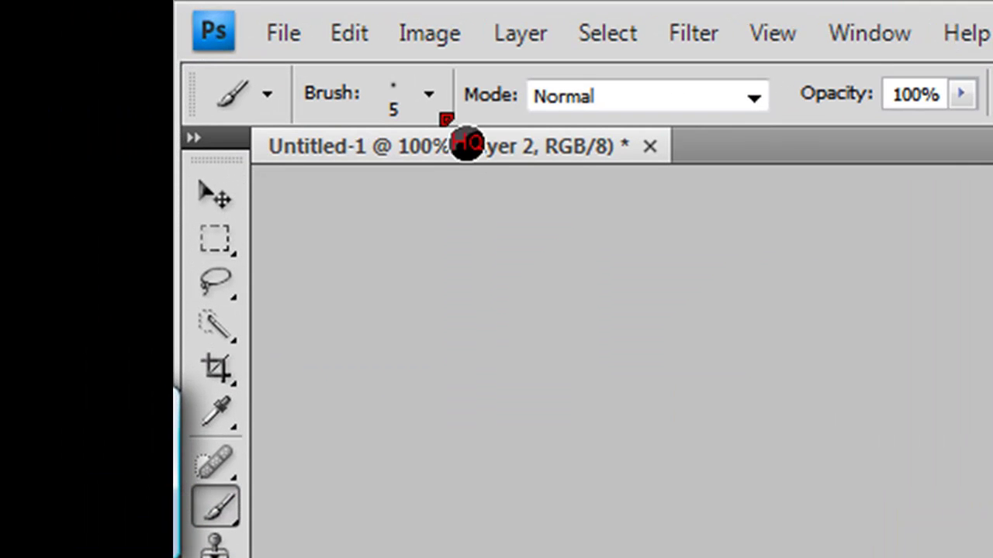
- Set up a soft round brush with 0% hardness and a 500 px master diameter
click(430, 95)
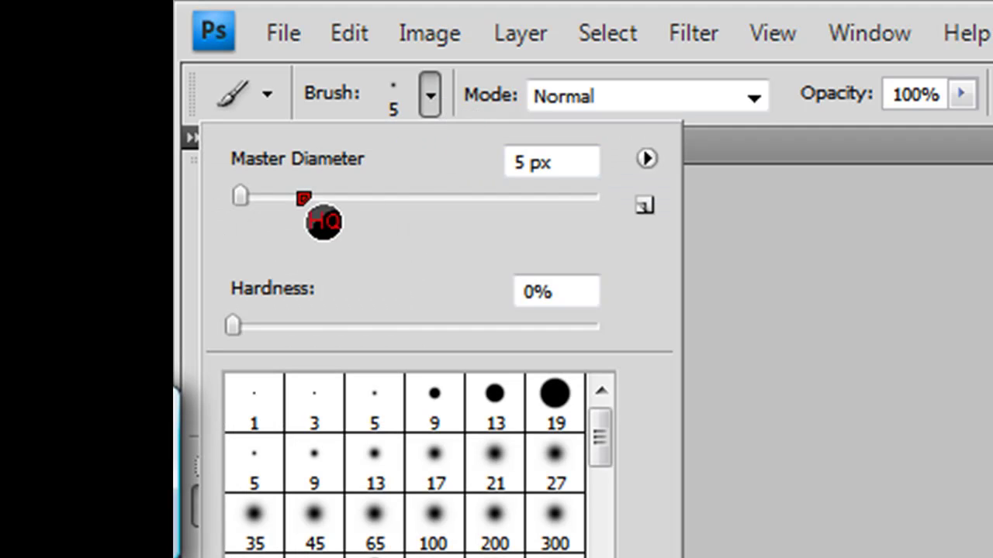
click(557, 535)
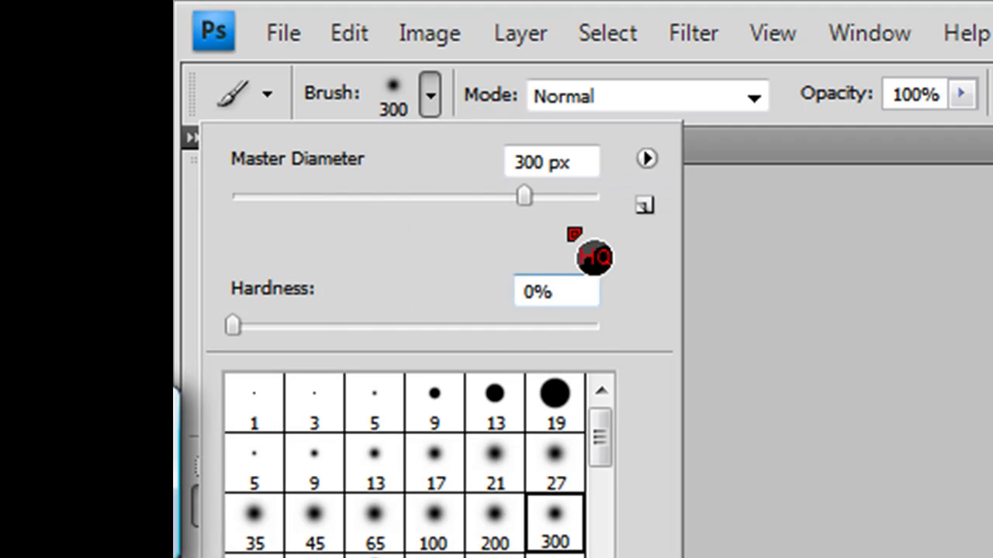
drag(535, 164, 507, 164)
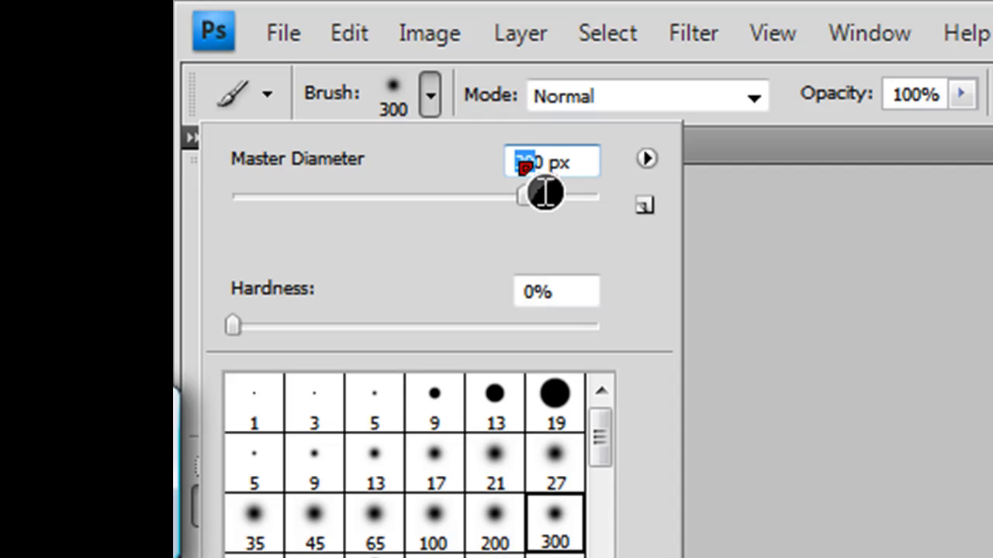
text(50)
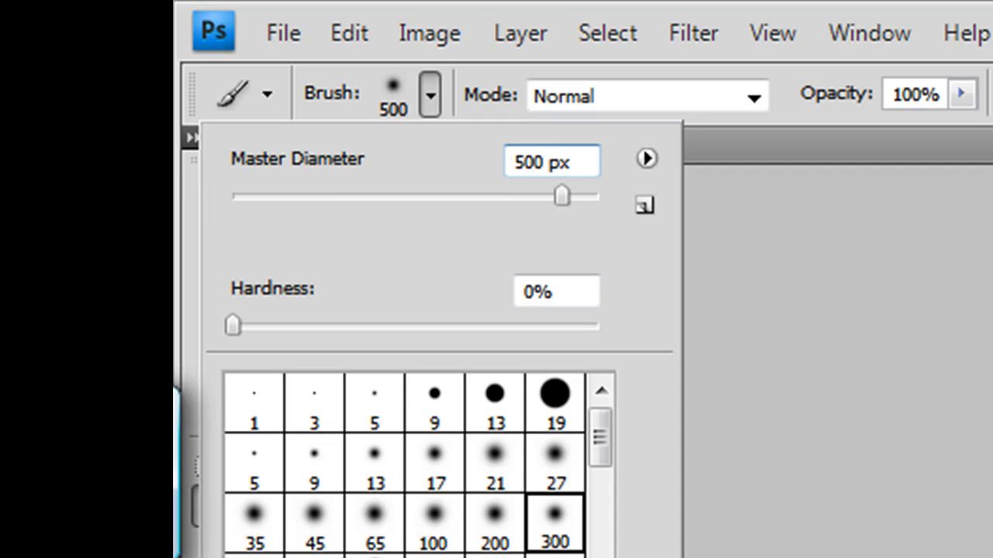
key(Return)
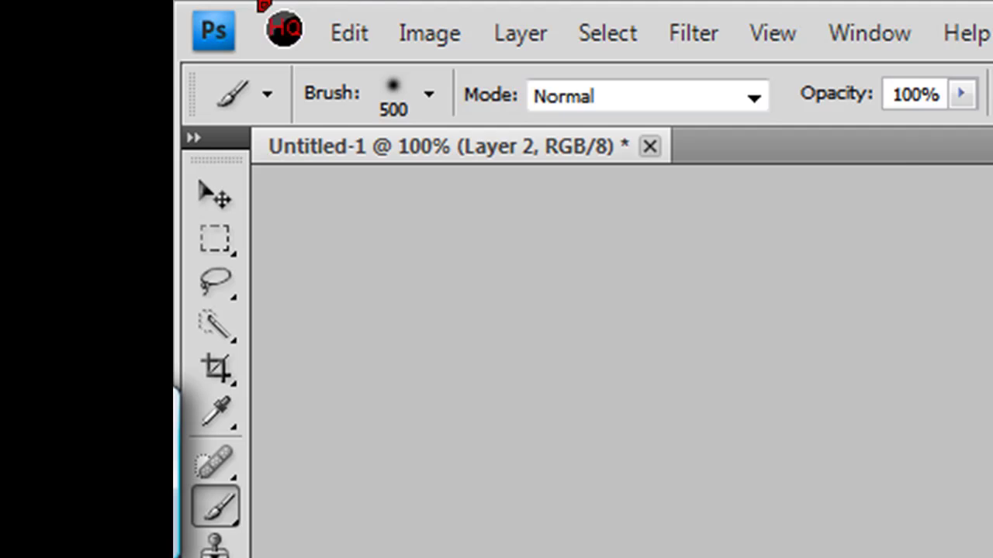
- Undo the stray stroke, set the foreground to magenta ff00fc, and paint one soft glow on Layer 2
click(358, 36)
click(421, 86)
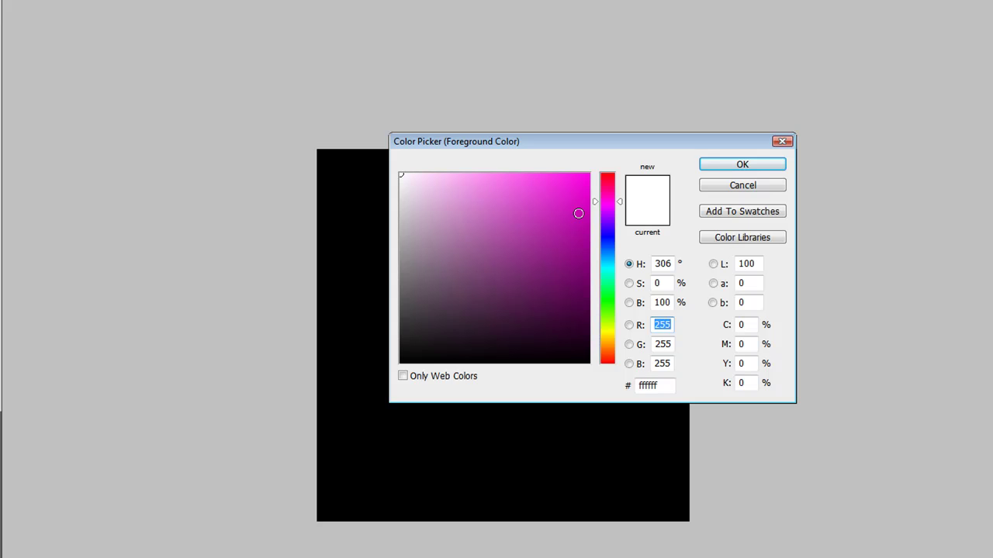
drag(578, 213, 618, 173)
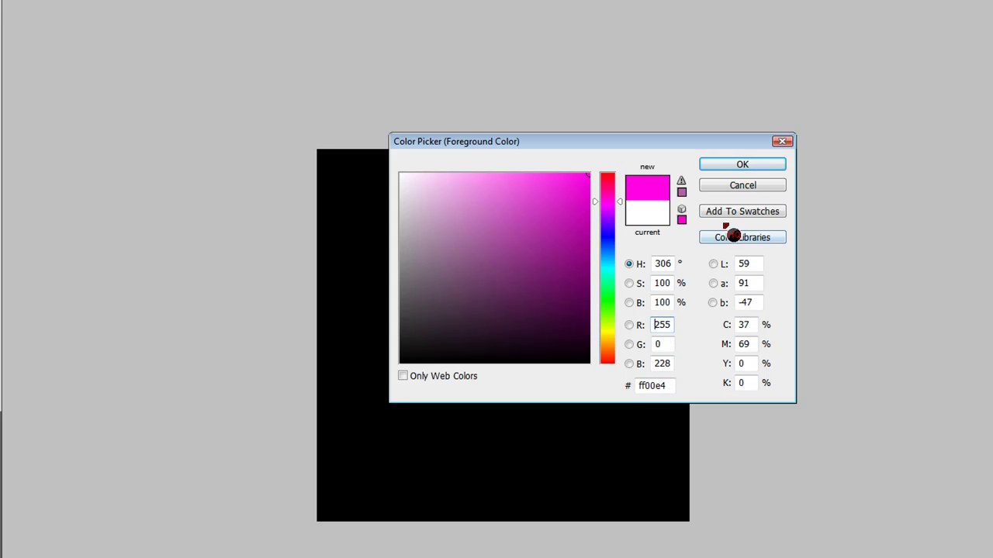
click(683, 193)
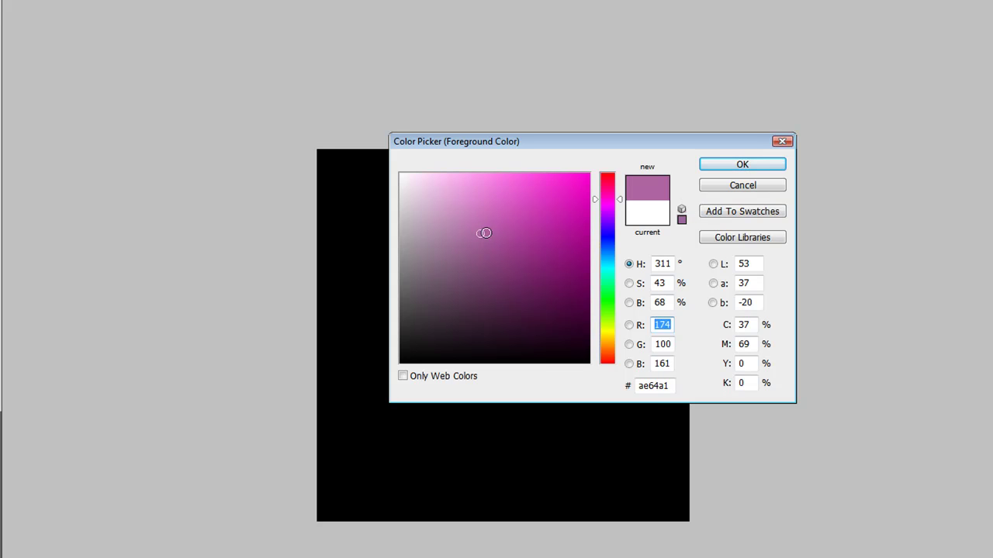
drag(483, 233, 635, 162)
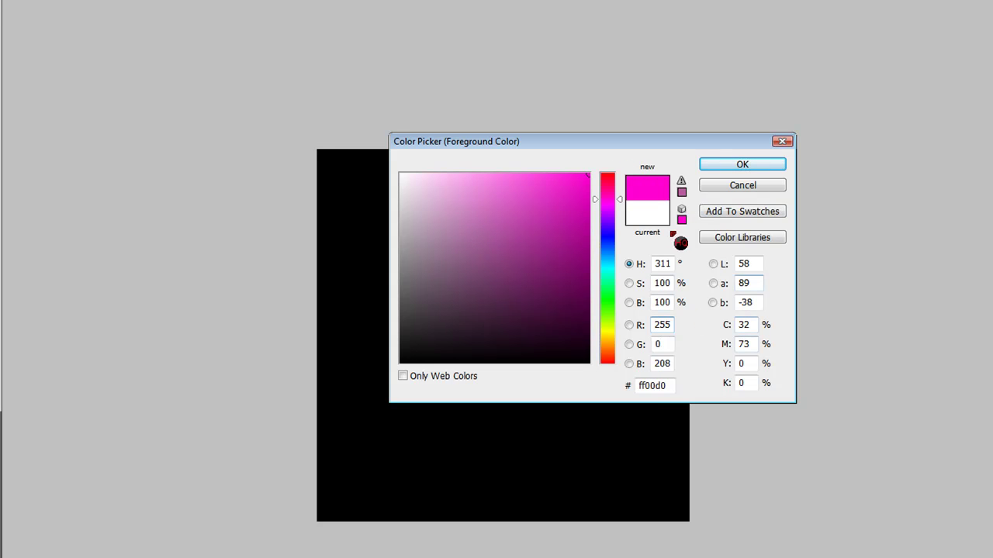
drag(632, 211, 629, 215)
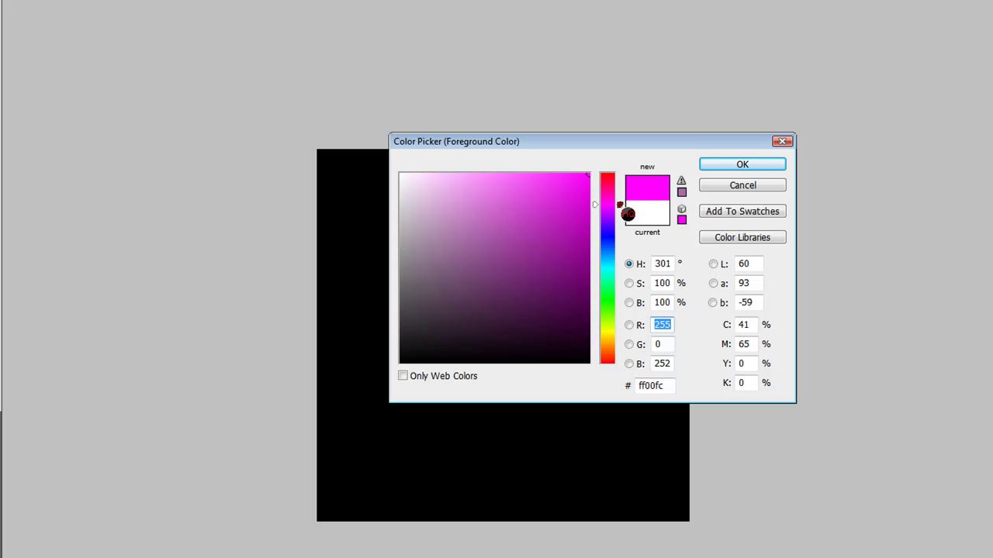
click(749, 166)
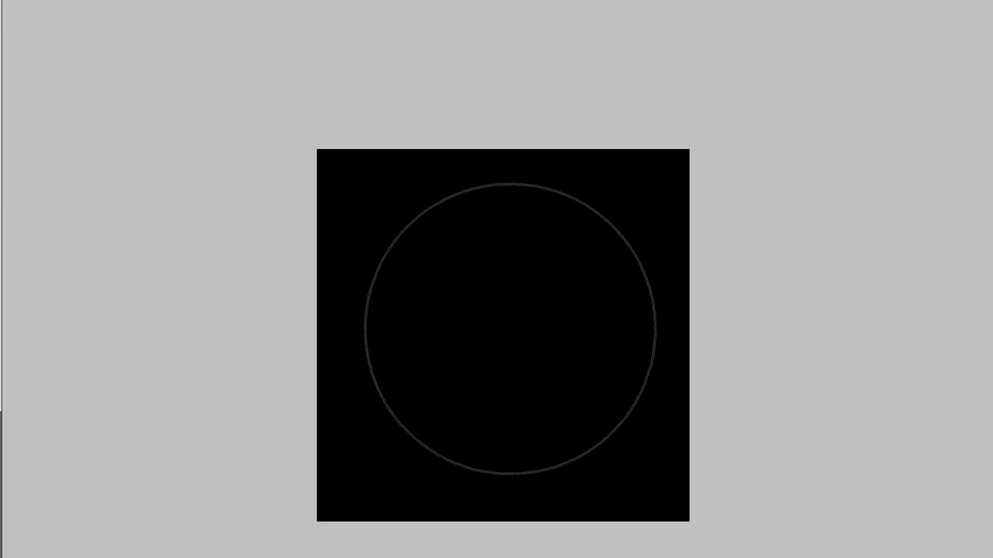
click(511, 328)
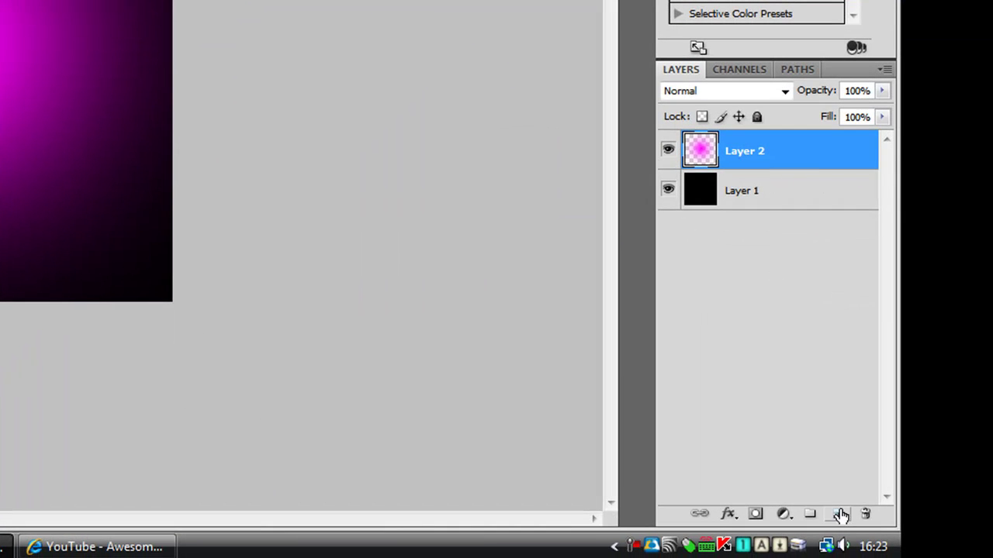
- Add an empty Layer 3 above the glow, then make Layer 2 active again
click(839, 514)
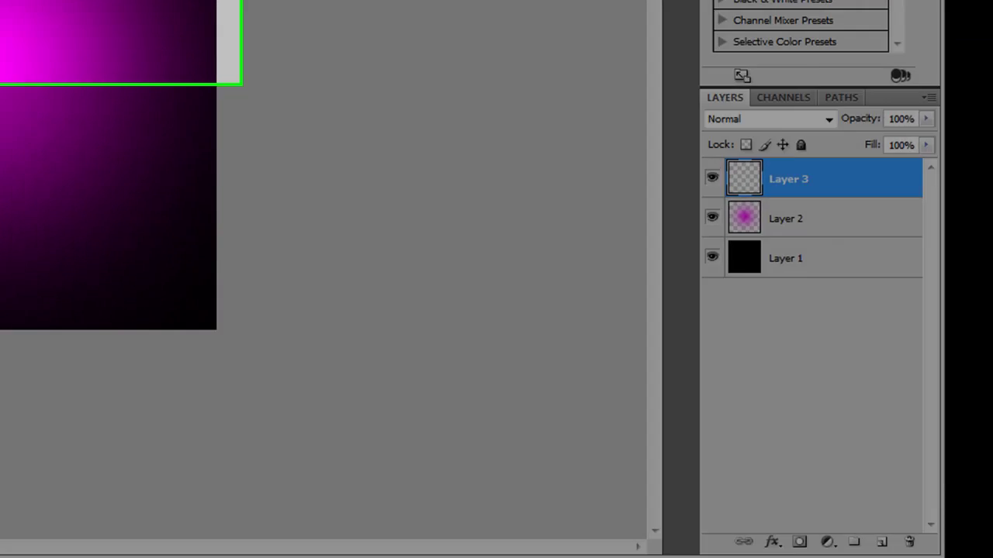
click(273, 18)
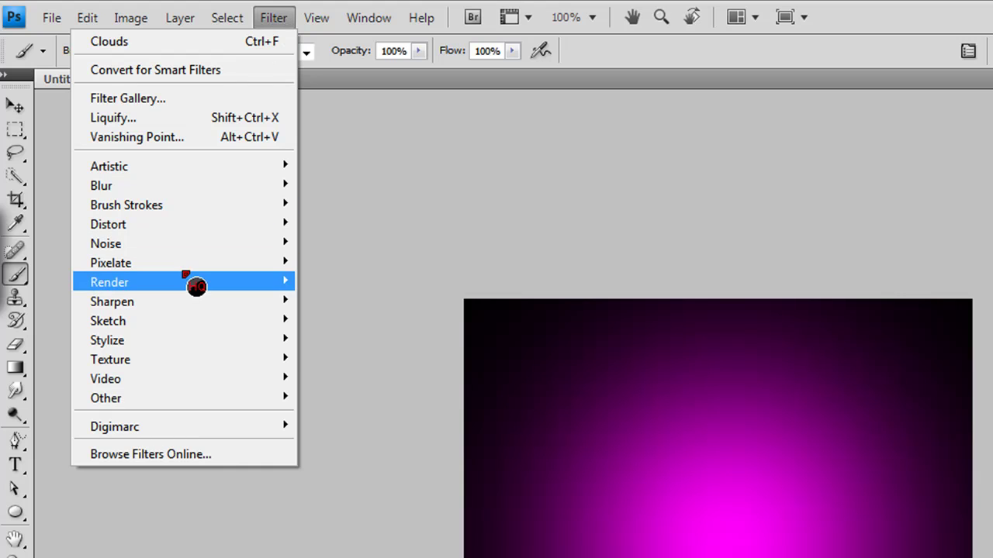
mouse_move(195, 282)
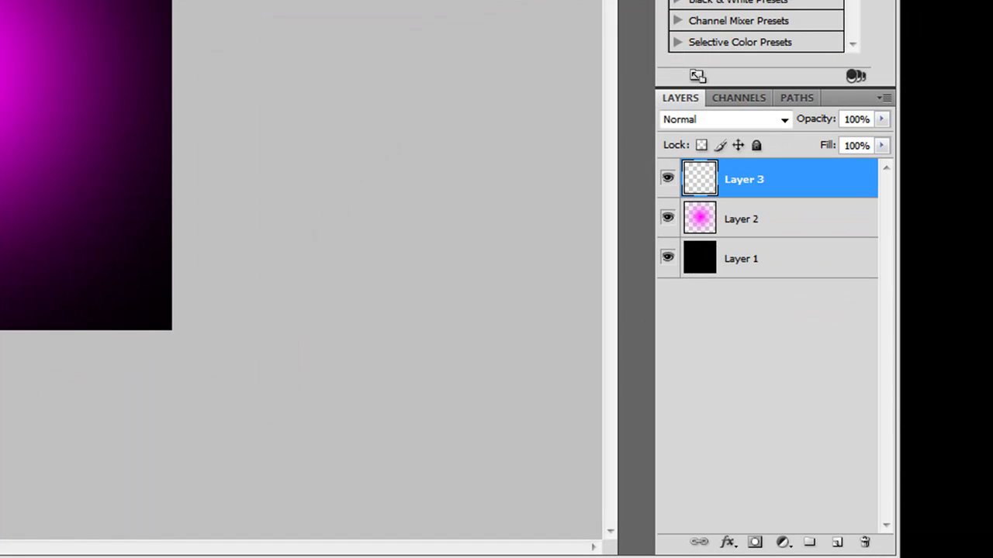
click(799, 224)
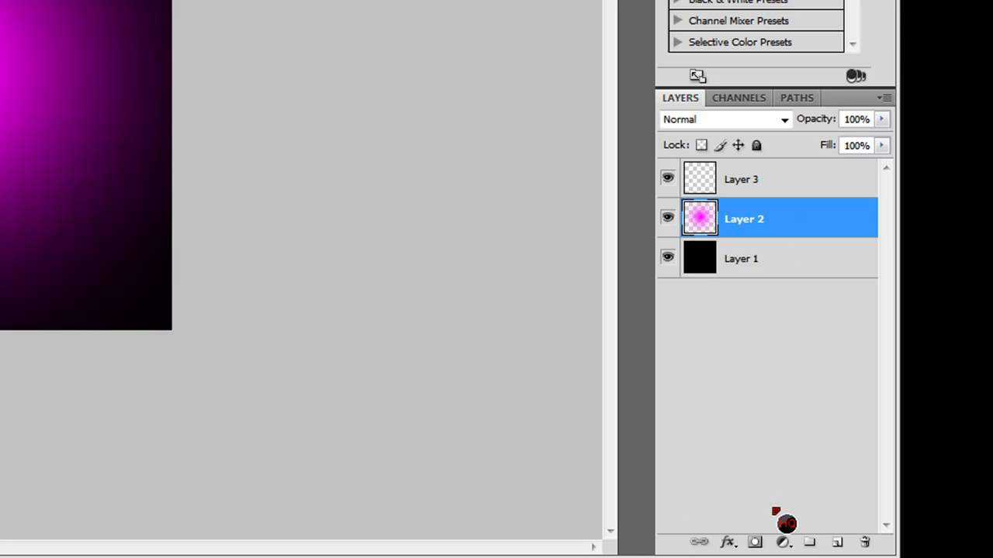
- Enable a Gradient Overlay on Layer 2 and set its left stop to magenta fc00ff
right_click(741, 221)
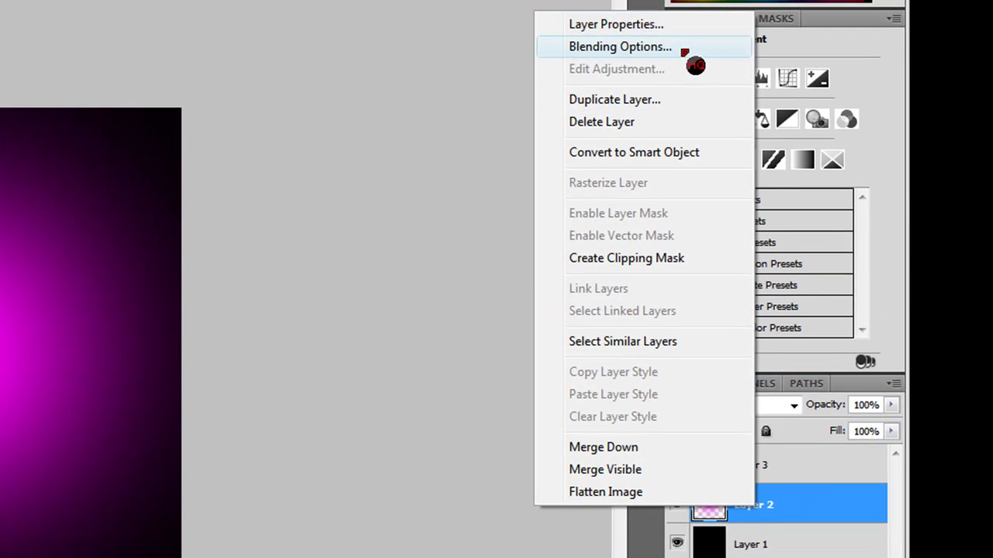
click(684, 52)
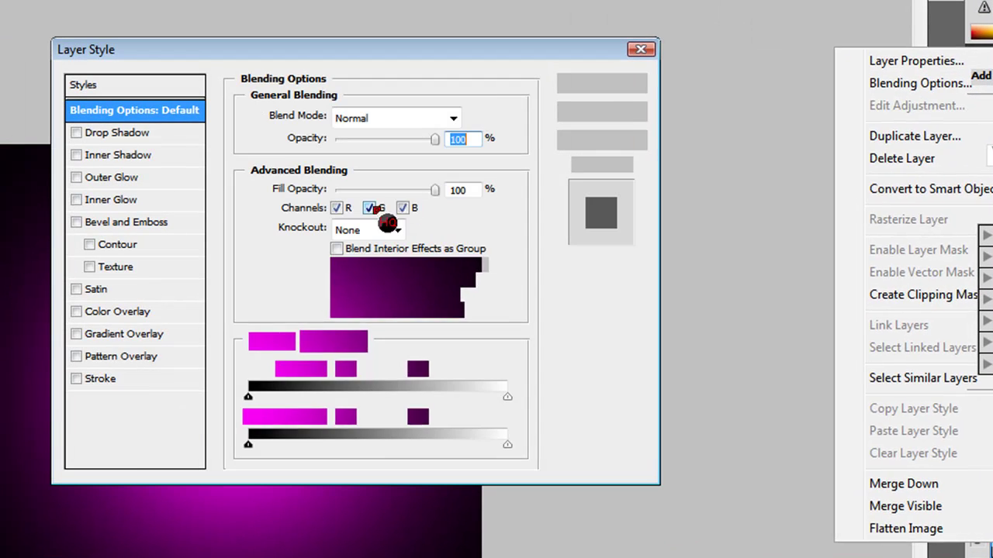
click(124, 339)
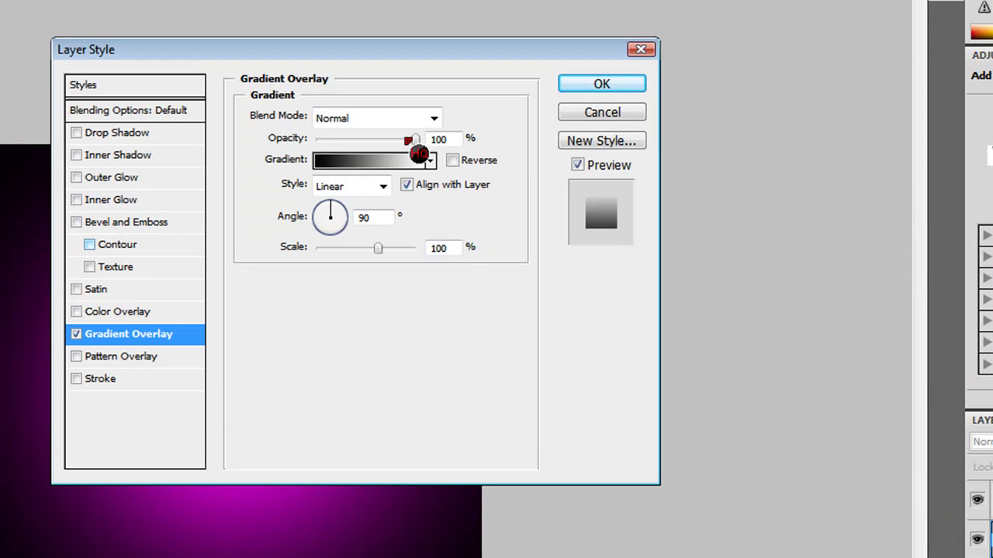
click(385, 163)
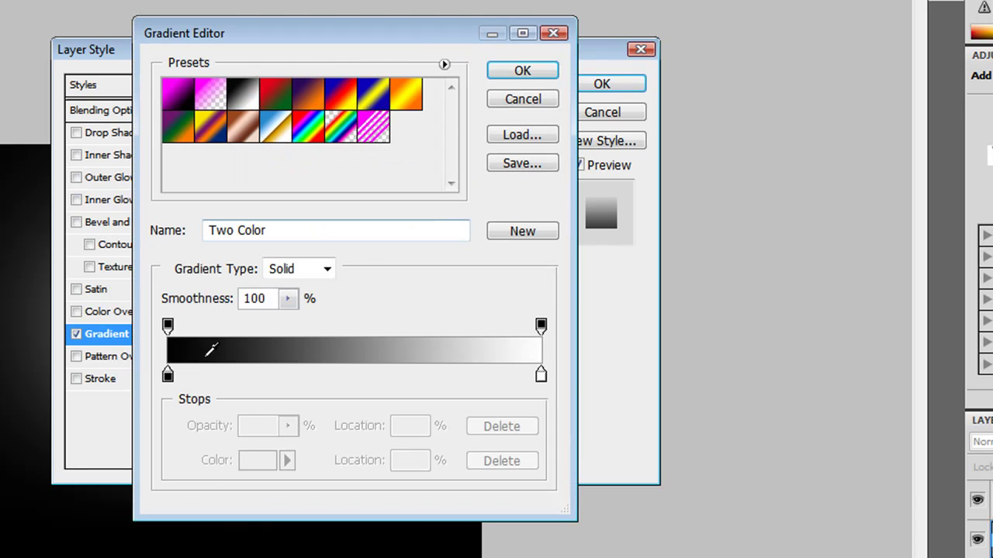
click(168, 377)
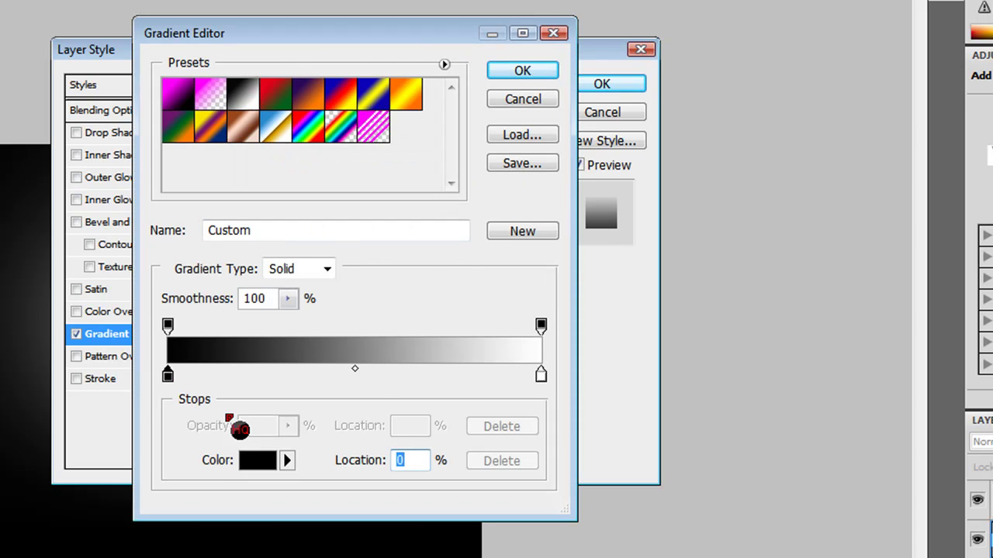
click(256, 461)
click(369, 221)
click(344, 179)
click(555, 169)
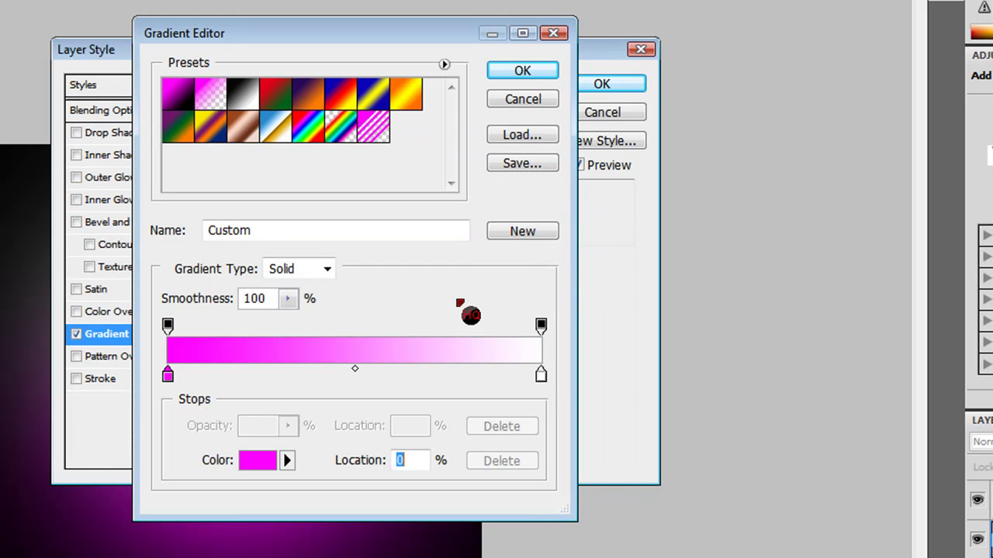
- Set the gradient's right stop to cyan 00fffc and apply the overlay
click(542, 376)
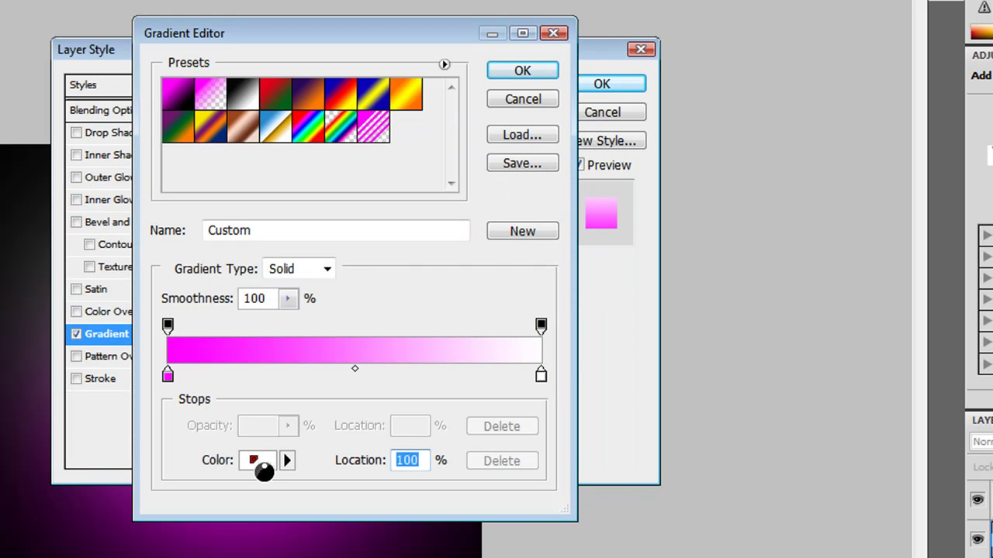
click(256, 461)
click(371, 308)
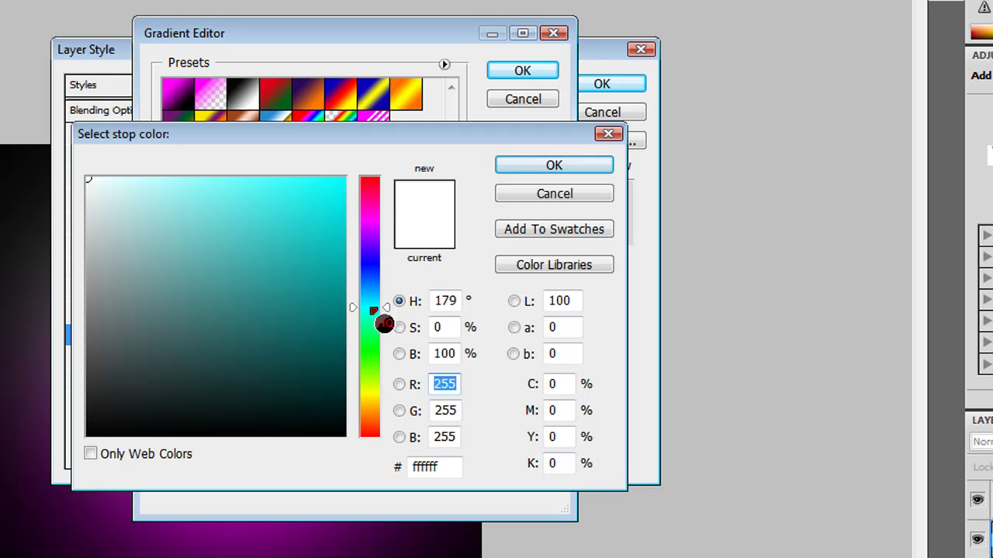
click(343, 178)
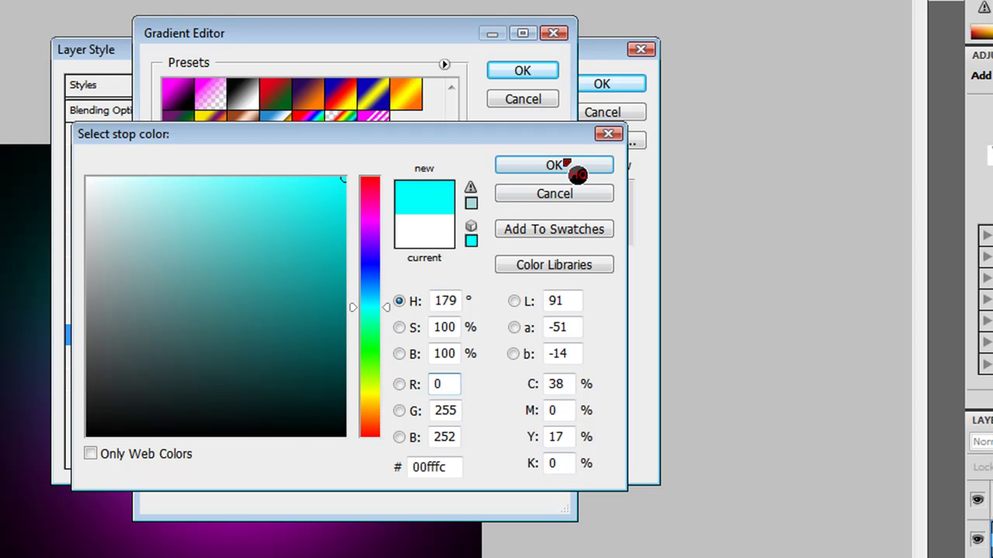
click(572, 165)
click(547, 75)
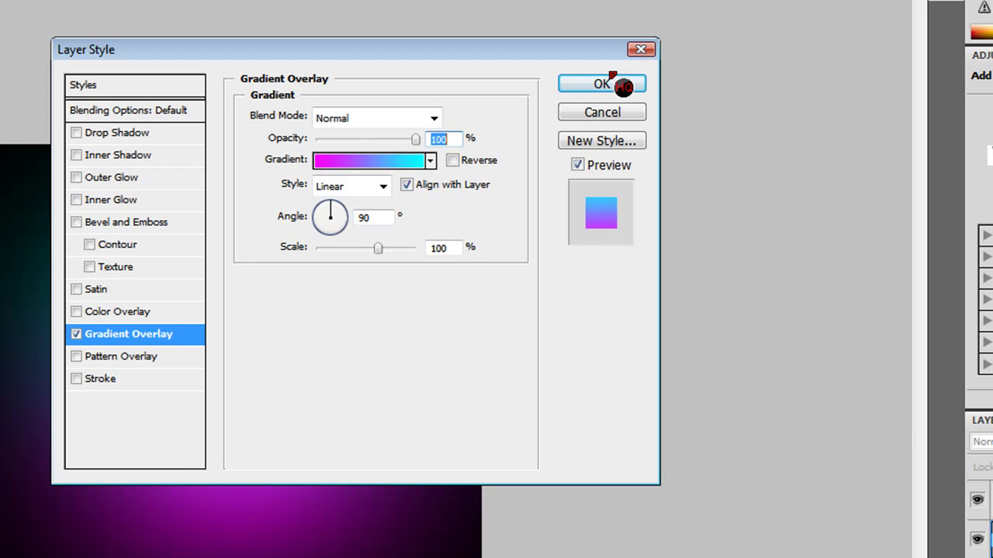
click(604, 84)
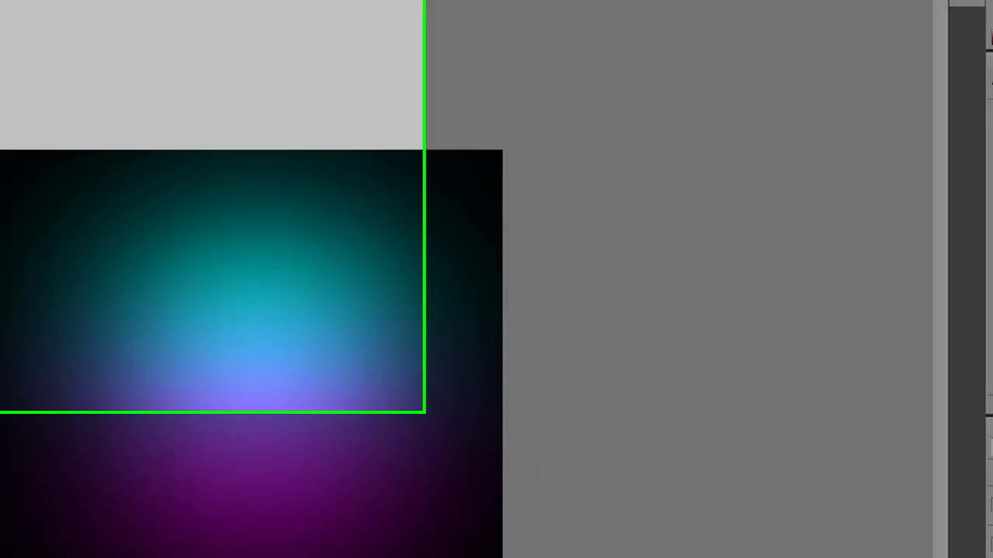
- Fill Layer 3 with Render > Clouds
click(377, 16)
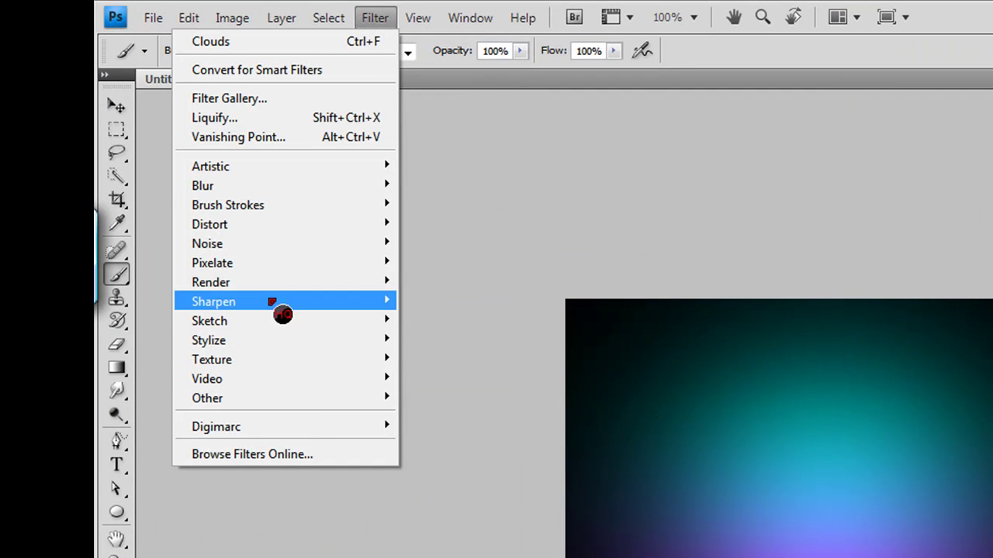
mouse_move(261, 288)
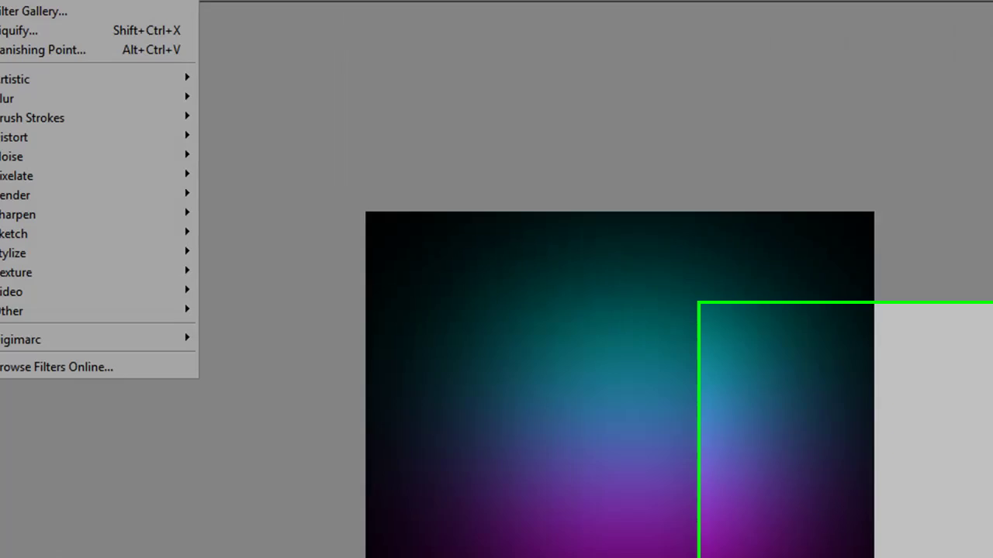
key(Escape)
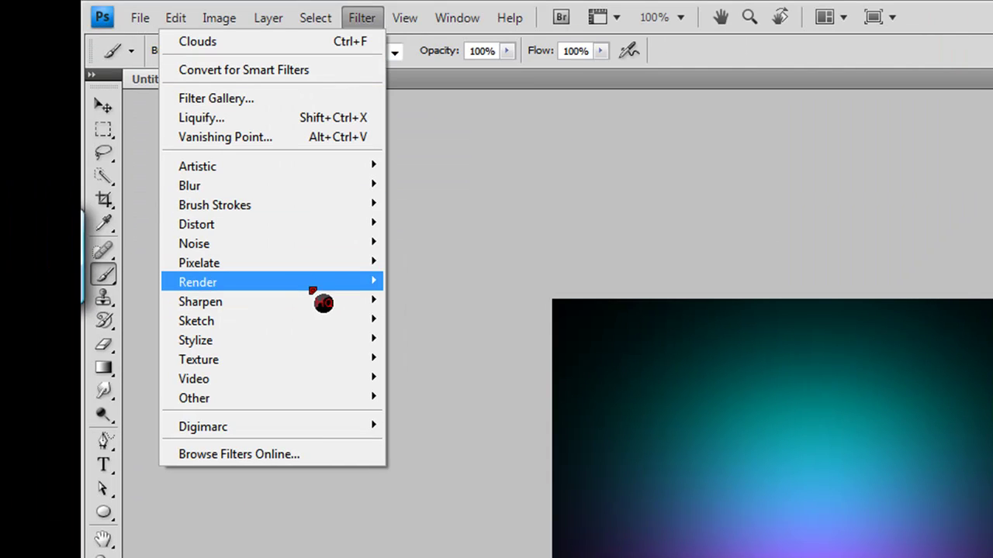
mouse_move(364, 282)
click(496, 283)
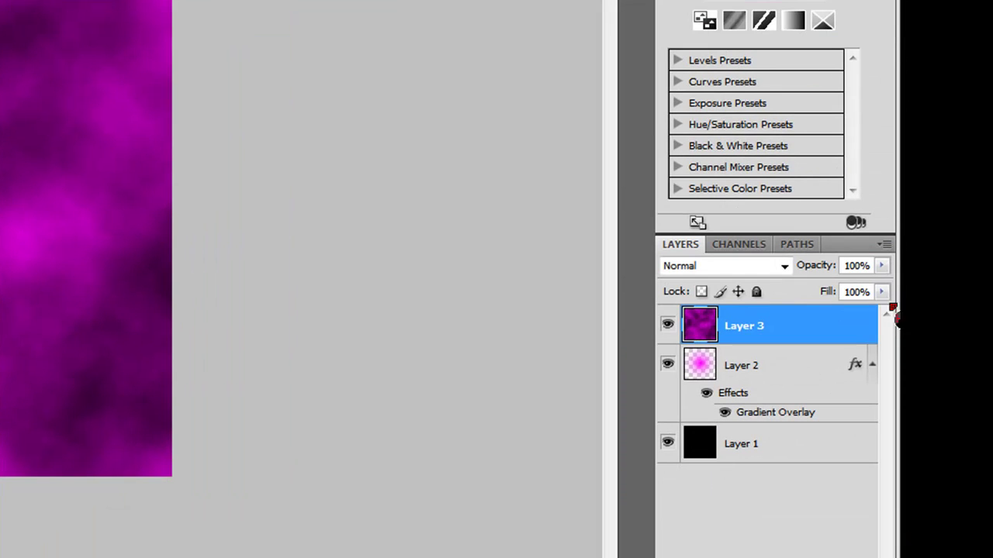
- Set the clouds layer's blend mode to Overlay
click(784, 266)
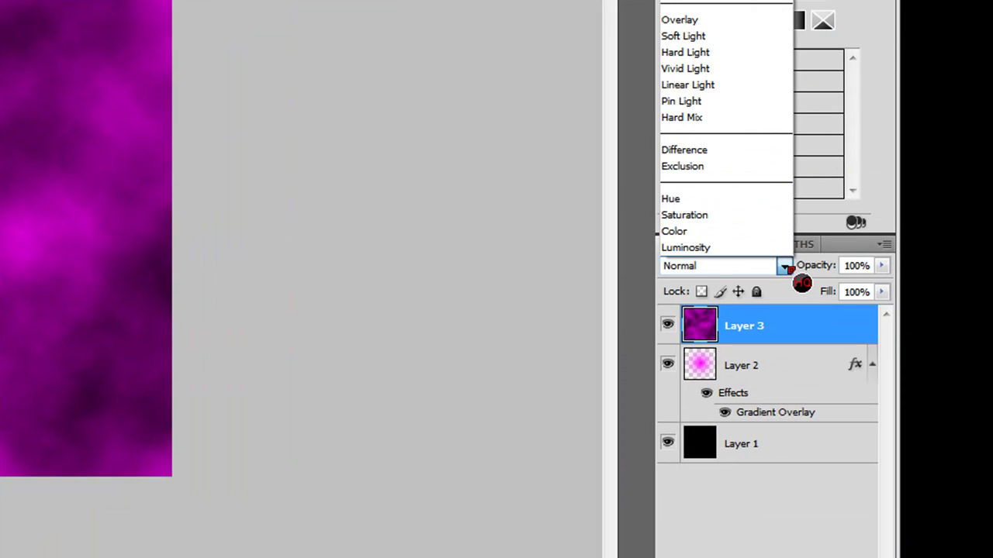
click(692, 20)
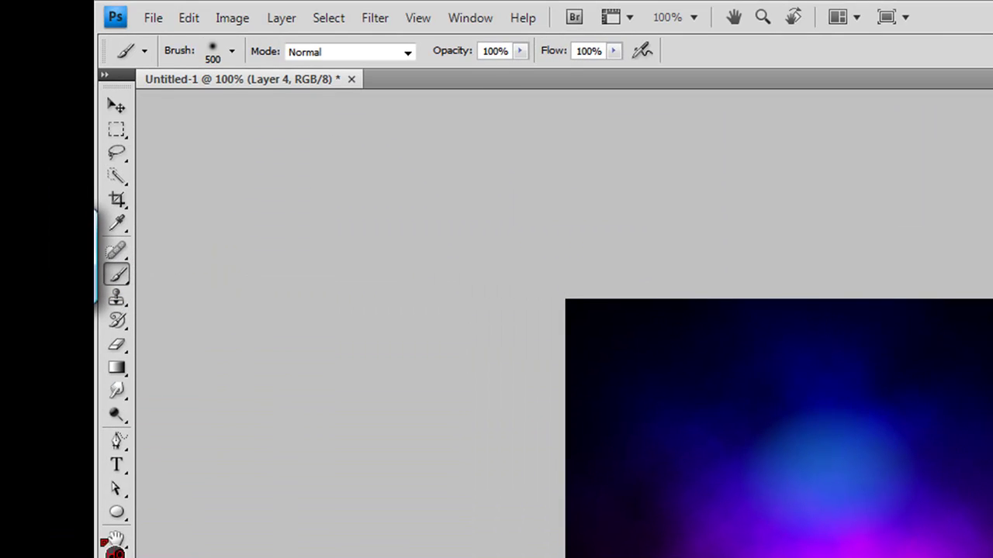
key(i)
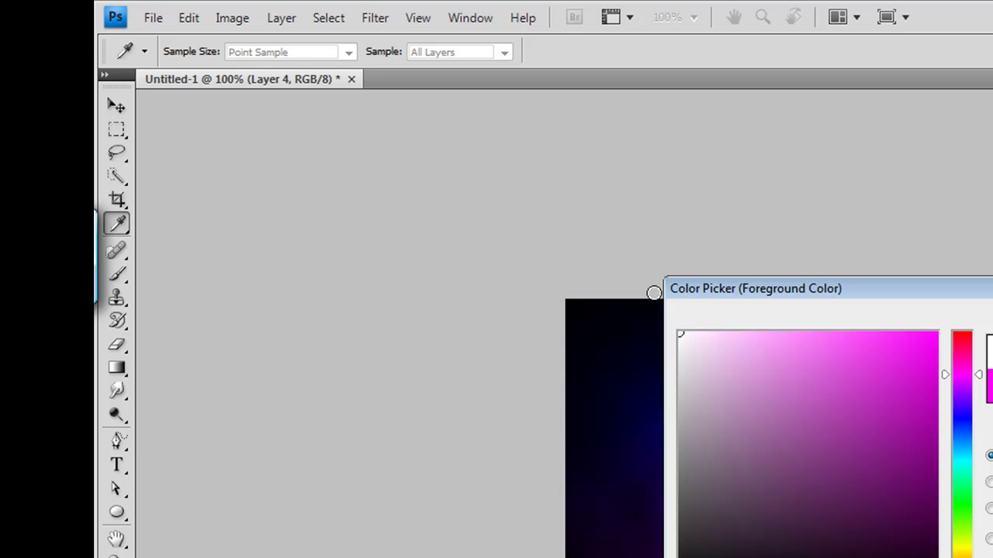
- Switch to the Brush tool and shrink its master diameter to 4 px
key(Return)
key(b)
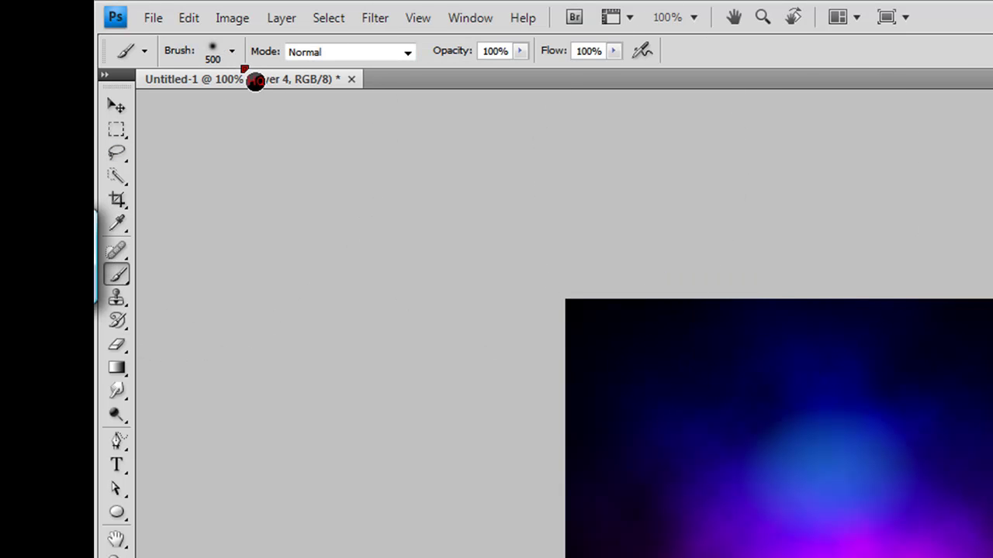
click(232, 52)
double_click(293, 88)
text(4)
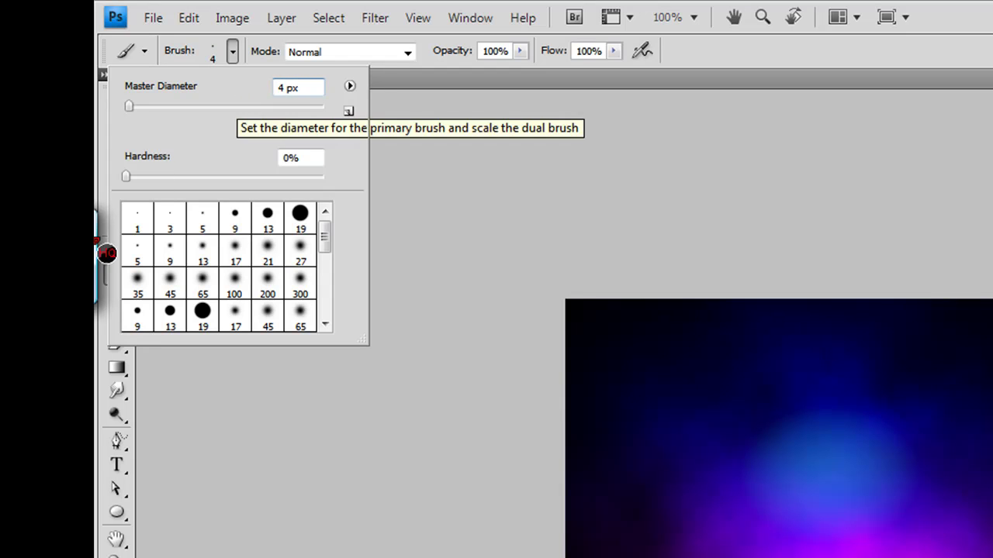
key(Return)
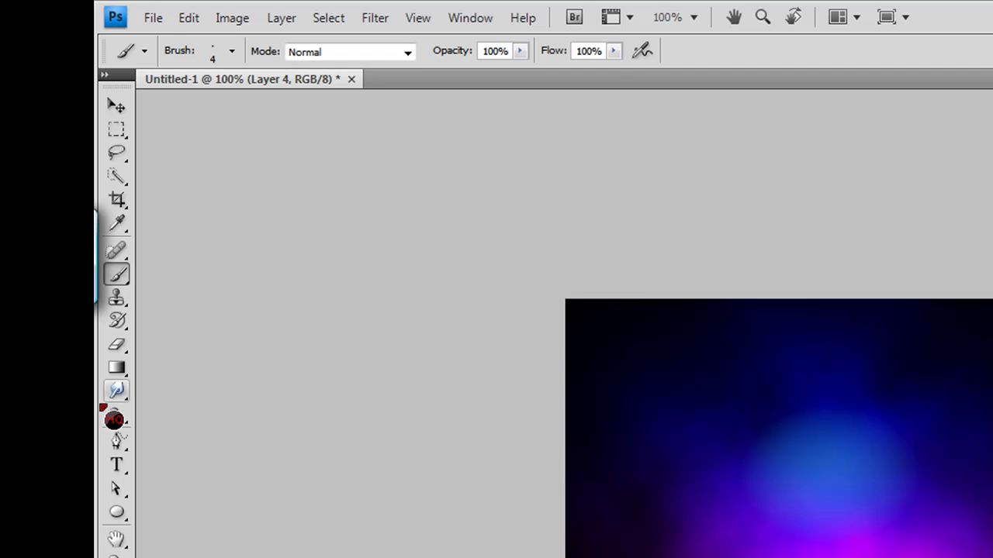
click(119, 452)
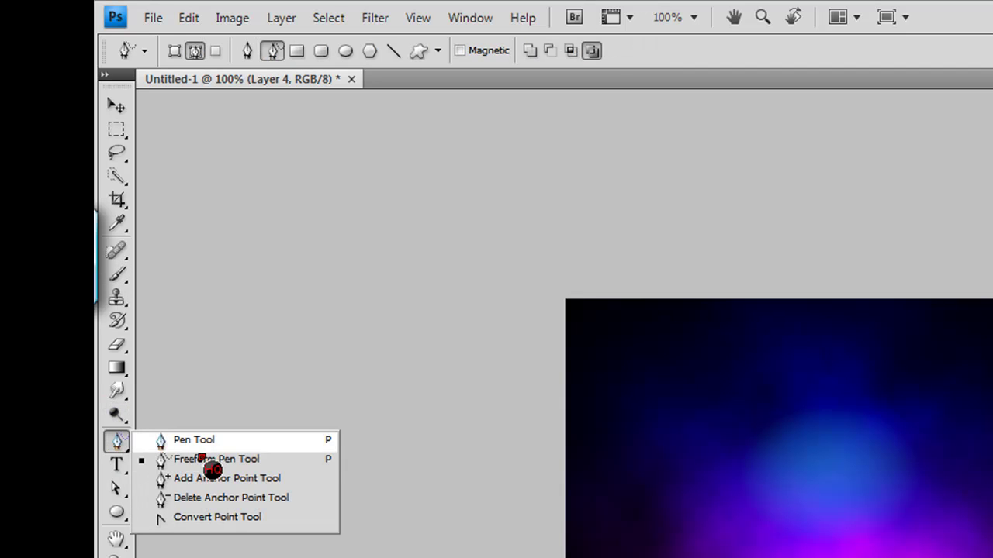
- Use the Freeform Pen in Exclude Overlapping mode to draw three curves across the upper glow
click(211, 461)
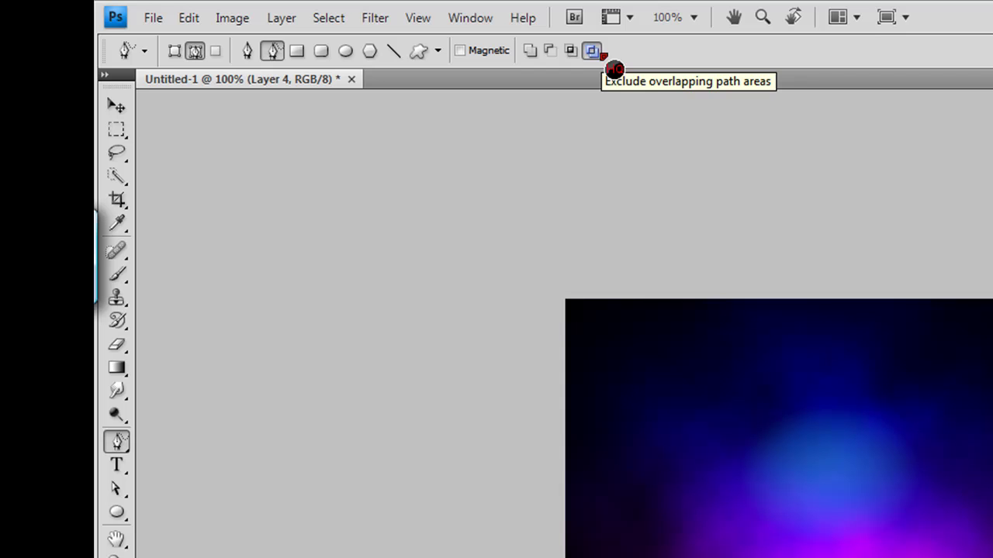
click(591, 52)
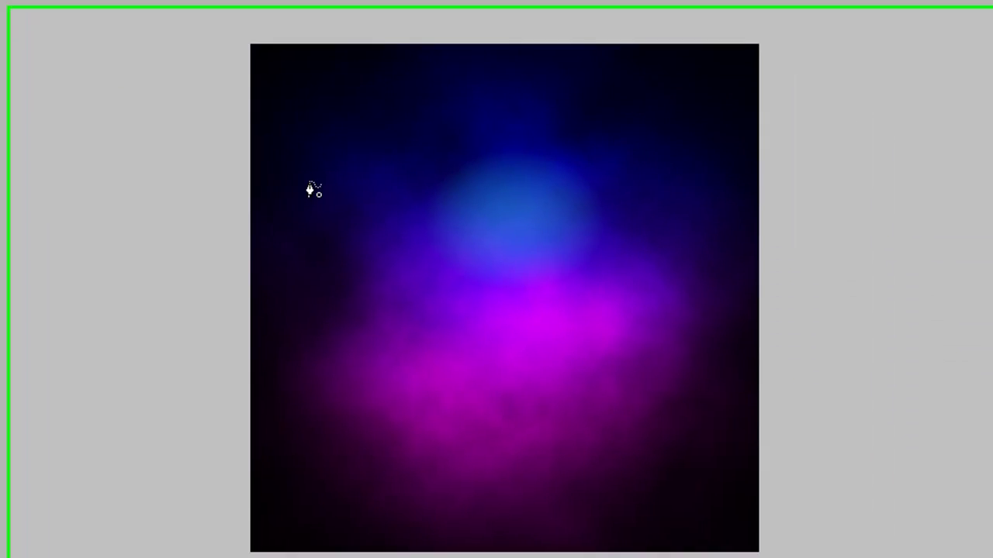
click(625, 435)
drag(390, 151, 439, 92)
mouse_move(654, 123)
mouse_down()
mouse_move(638, 189)
mouse_move(529, 249)
mouse_up()
mouse_move(609, 285)
mouse_down()
mouse_move(607, 311)
mouse_move(546, 353)
mouse_move(450, 344)
mouse_move(362, 275)
mouse_up()
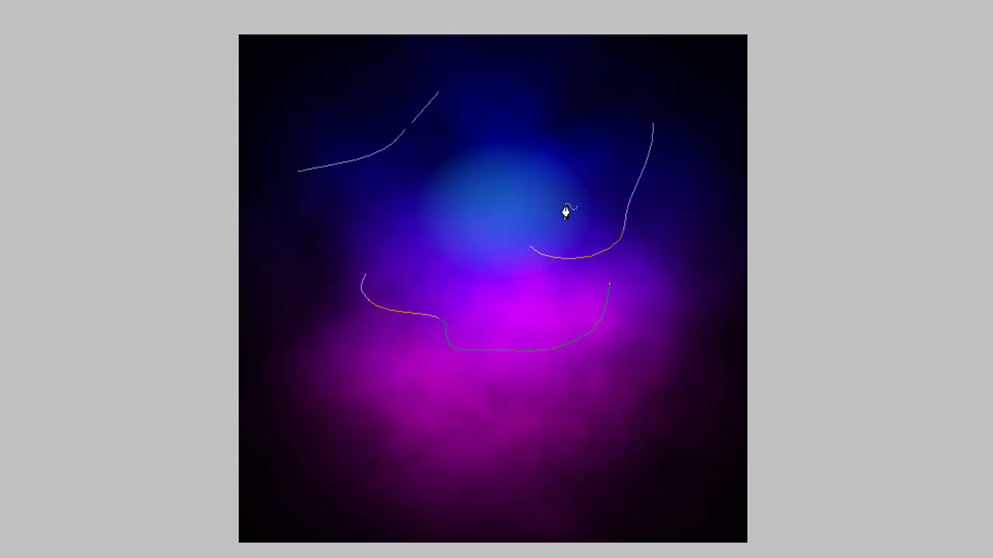
- Draw more freehand curves and hooked strokes down the left side and along the bottom
mouse_move(512, 143)
mouse_down()
mouse_move(329, 233)
mouse_move(310, 358)
mouse_up()
mouse_move(689, 93)
mouse_down()
mouse_move(684, 193)
mouse_move(616, 380)
mouse_move(579, 406)
mouse_move(451, 437)
mouse_up()
mouse_move(340, 439)
mouse_down()
mouse_move(363, 440)
mouse_move(382, 387)
mouse_up()
drag(401, 508, 525, 481)
drag(587, 432, 575, 443)
drag(652, 475, 694, 378)
drag(346, 495, 306, 477)
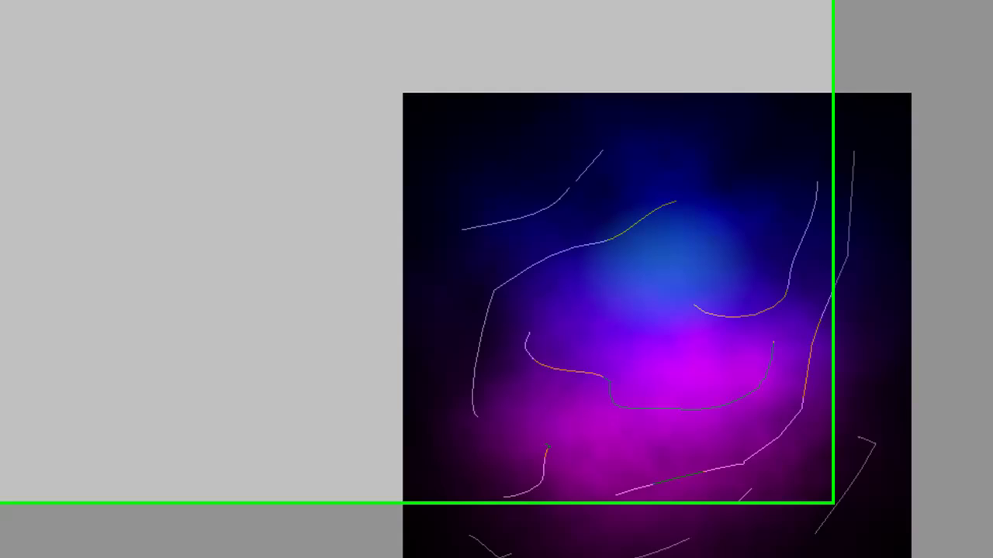
- Select all paths, stroke them with the brush using Simulate Pressure, and hide the path outlines
click(118, 342)
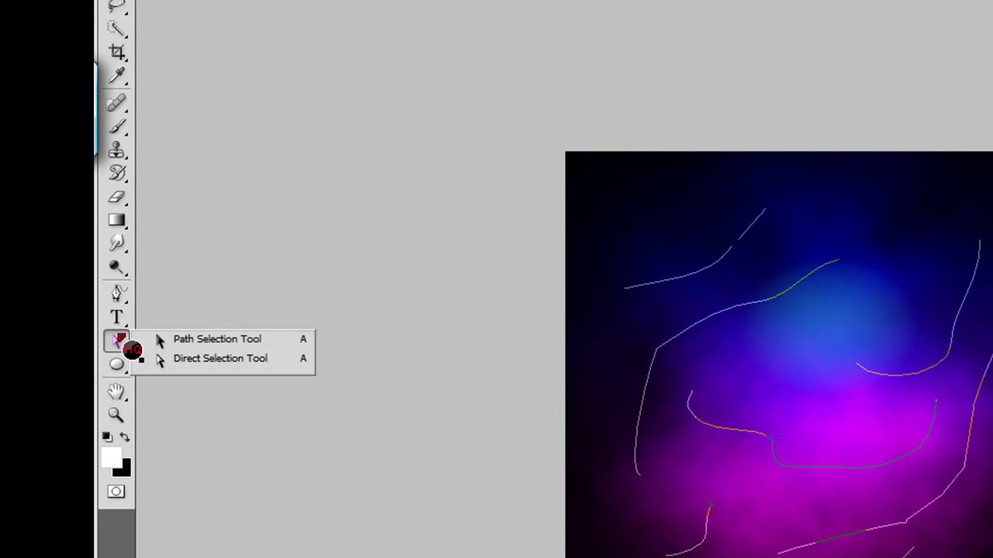
click(189, 359)
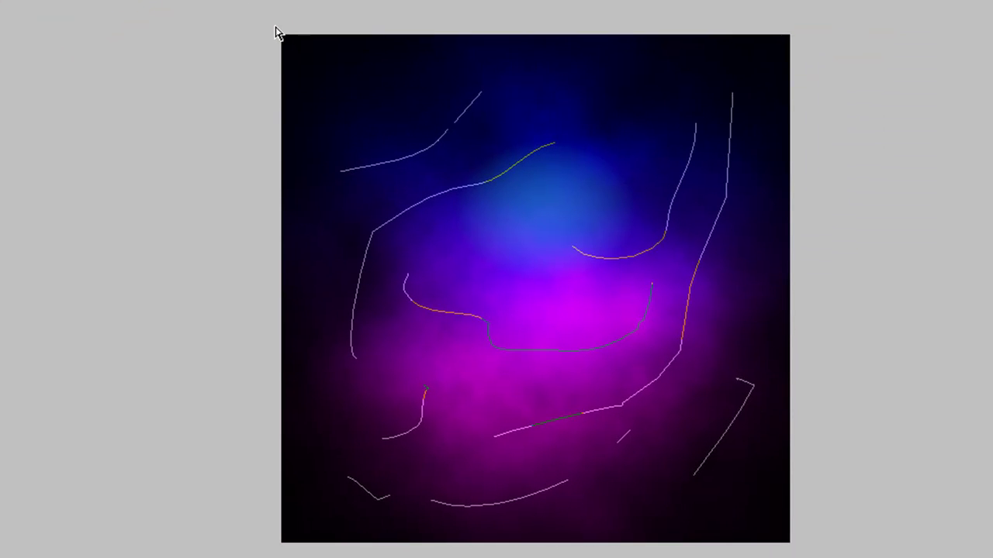
drag(277, 35, 878, 555)
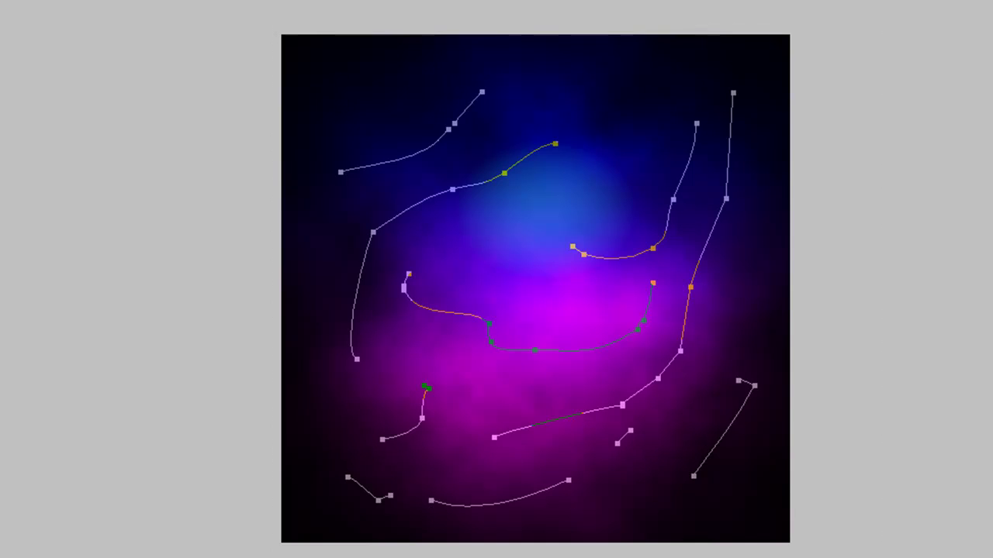
right_click(629, 436)
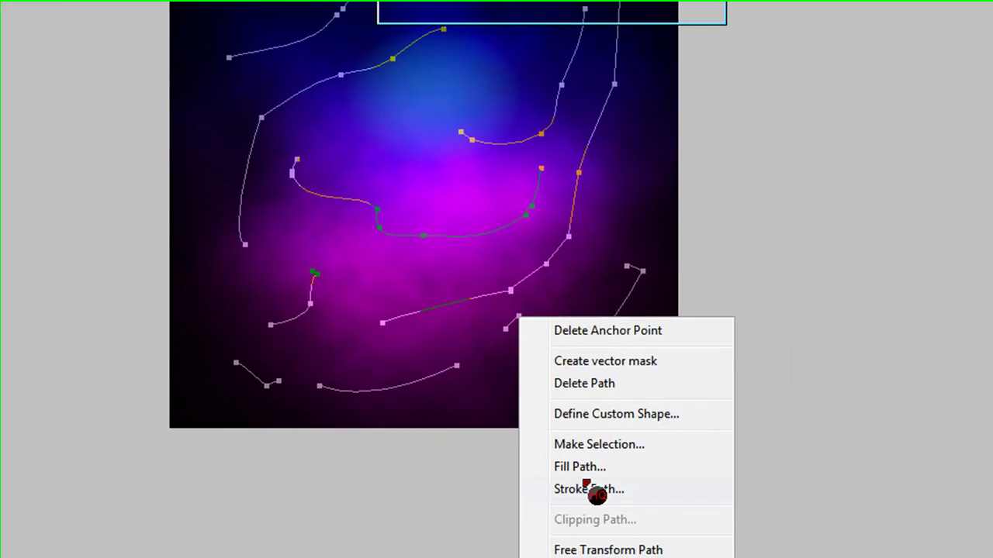
click(594, 490)
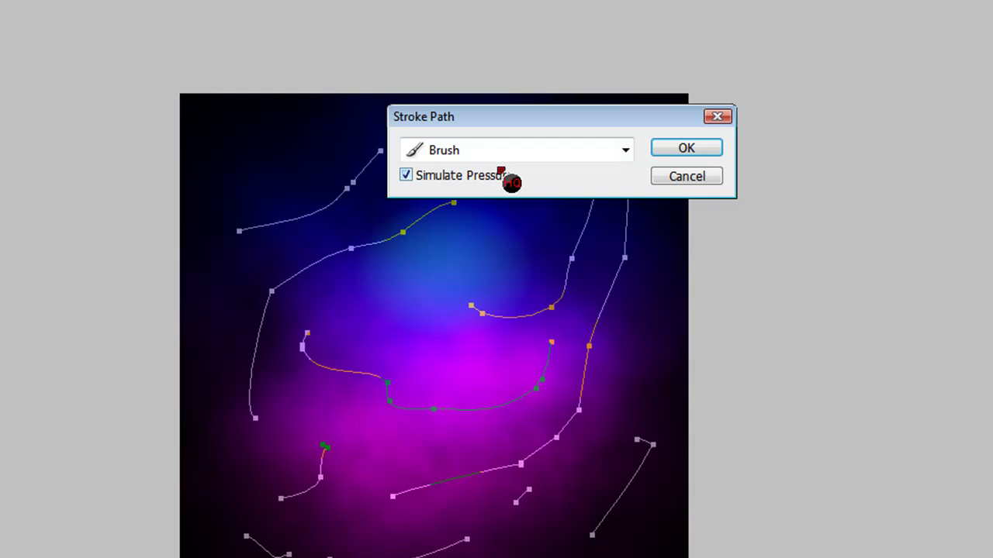
click(680, 155)
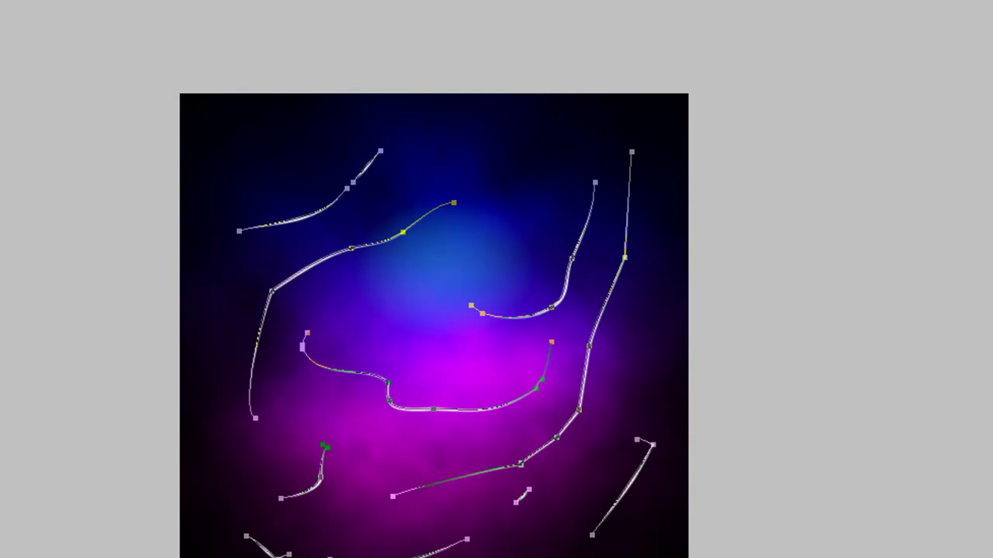
key(ctrl+h)
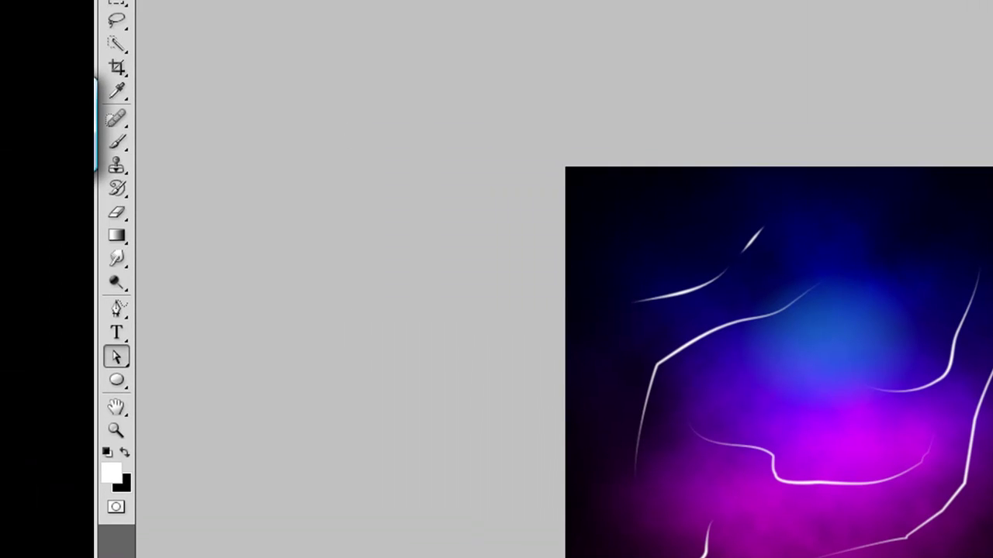
- Select the Brush tool and set its Master Diameter to 5 px
key(b)
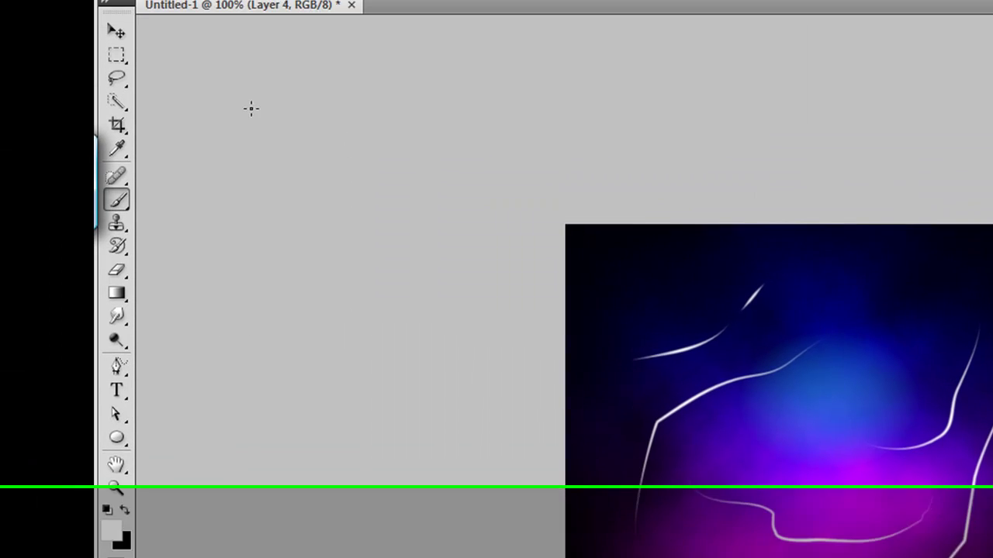
click(232, 51)
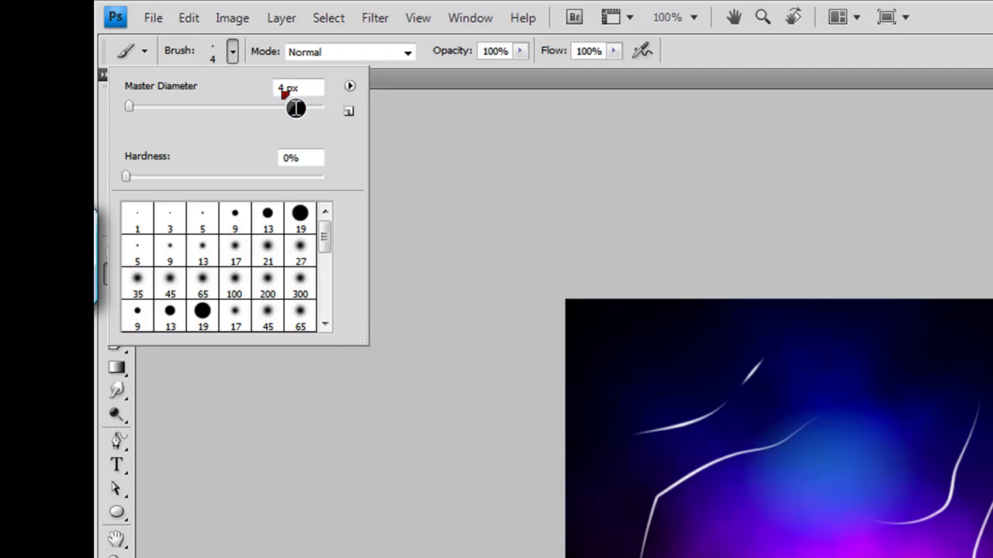
click(280, 88)
double_click(281, 88)
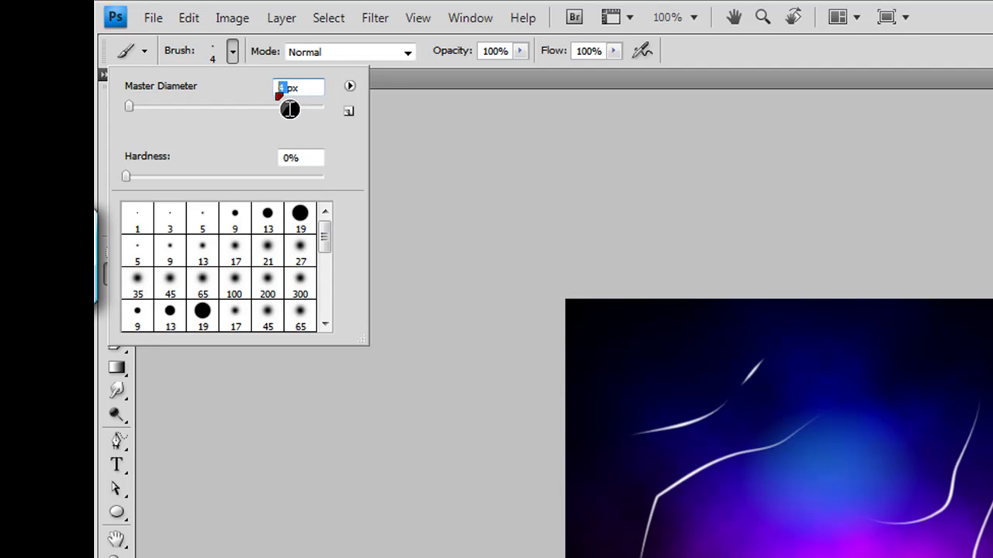
text(5)
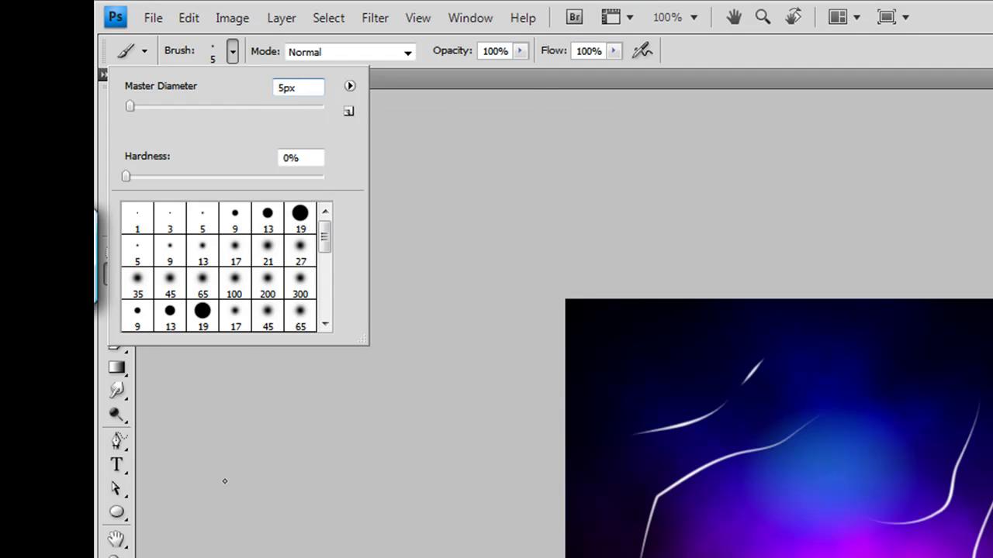
key(Return)
- Open the Brushes panel and enable Scattering with Scatter at 521%
click(392, 19)
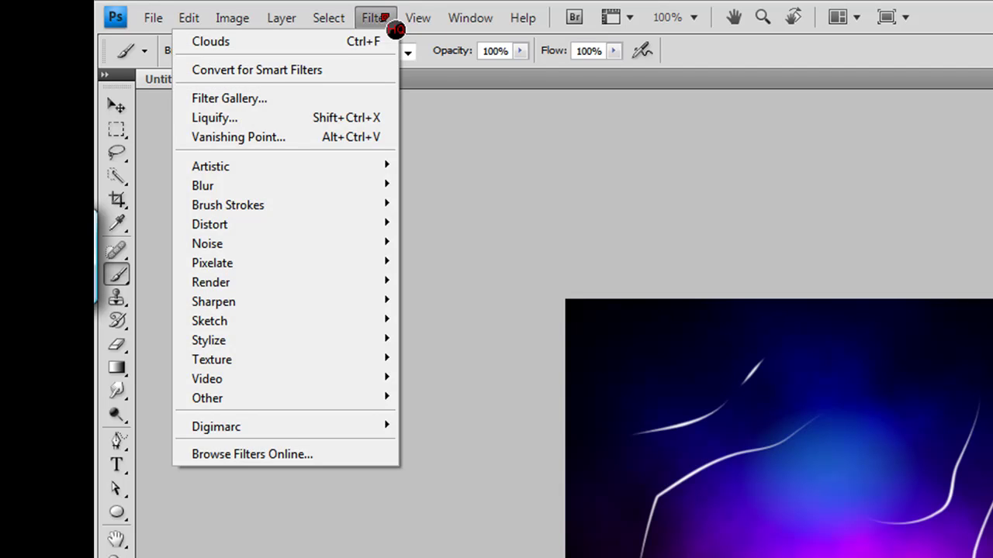
mouse_move(470, 25)
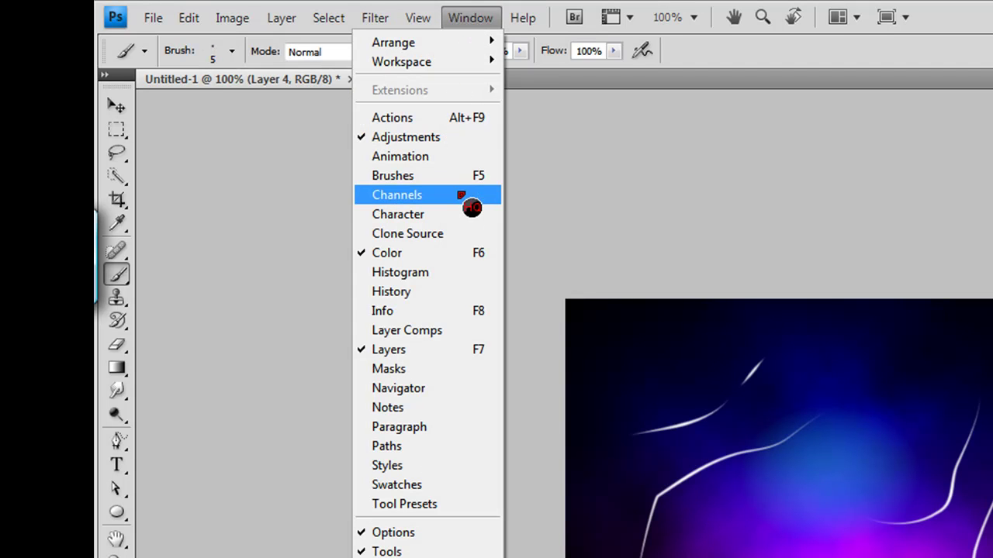
click(460, 177)
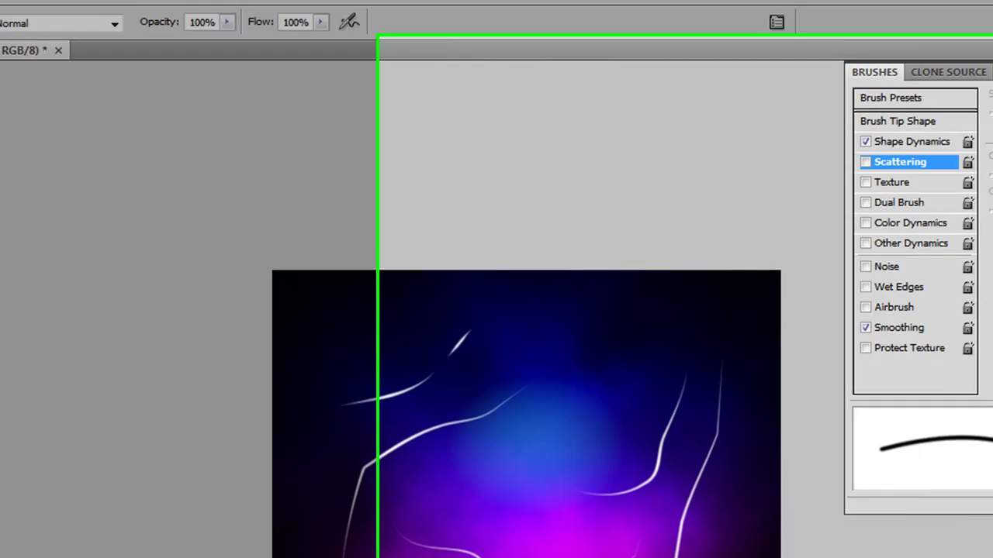
click(488, 126)
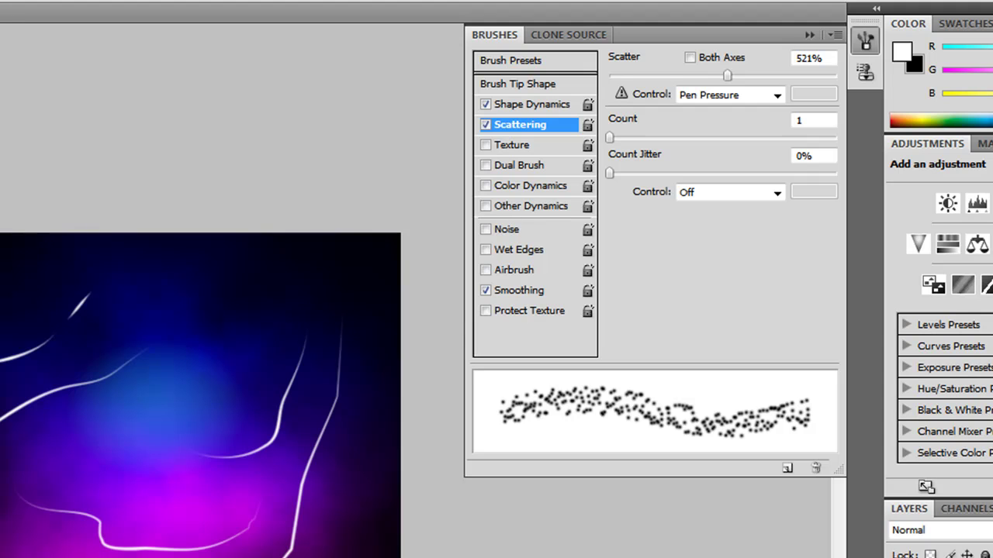
- Paint scattered sparkle trails along the upper-left, lower-left, bottom, right diagonal, central and right-hand curve lines
drag(0, 369, 84, 317)
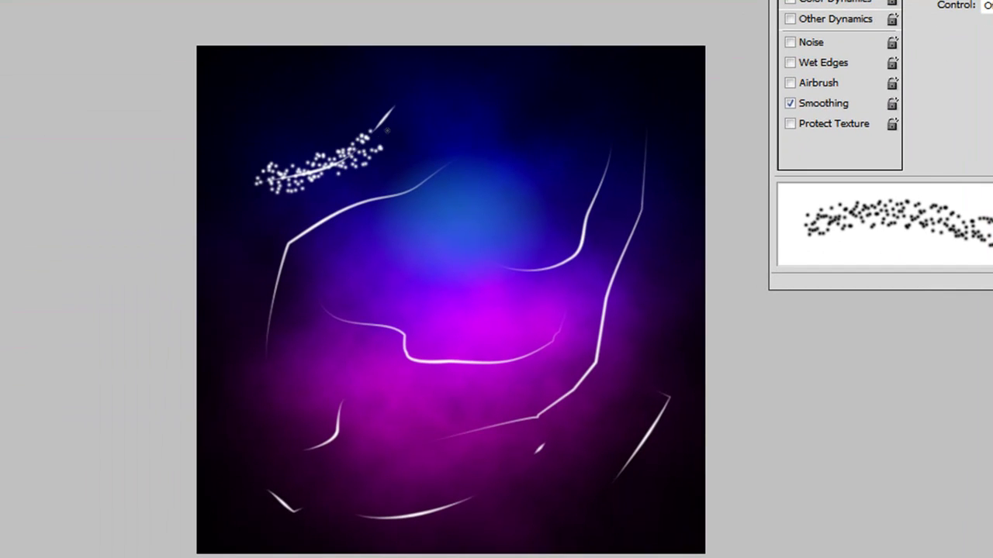
drag(387, 131, 400, 124)
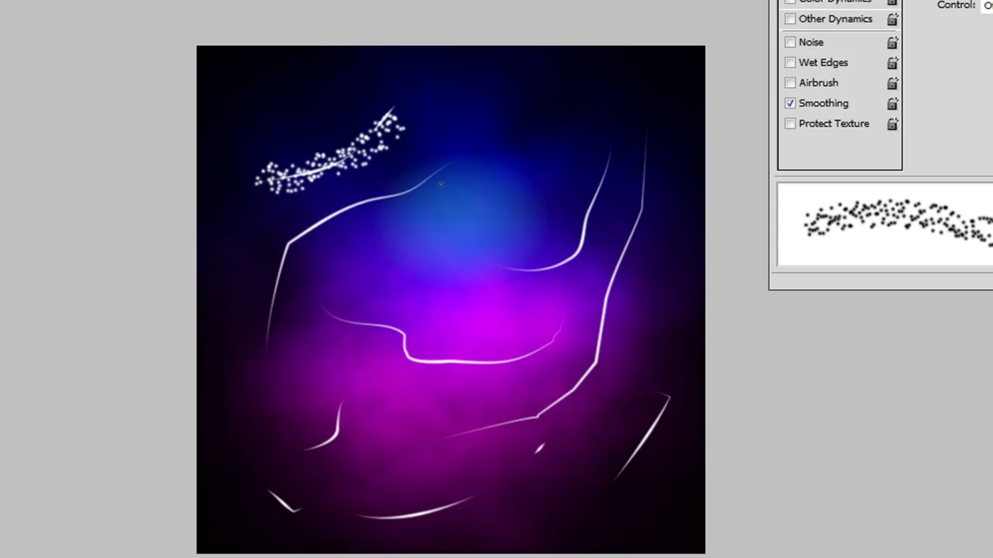
mouse_move(443, 169)
mouse_down()
mouse_move(373, 205)
mouse_move(336, 203)
mouse_move(314, 214)
mouse_move(256, 319)
mouse_up()
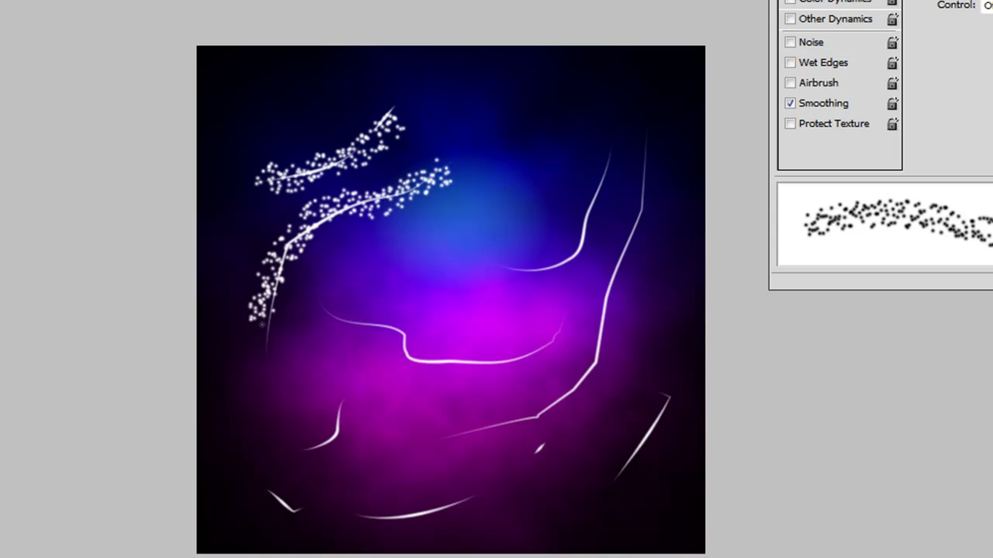
drag(353, 383, 334, 439)
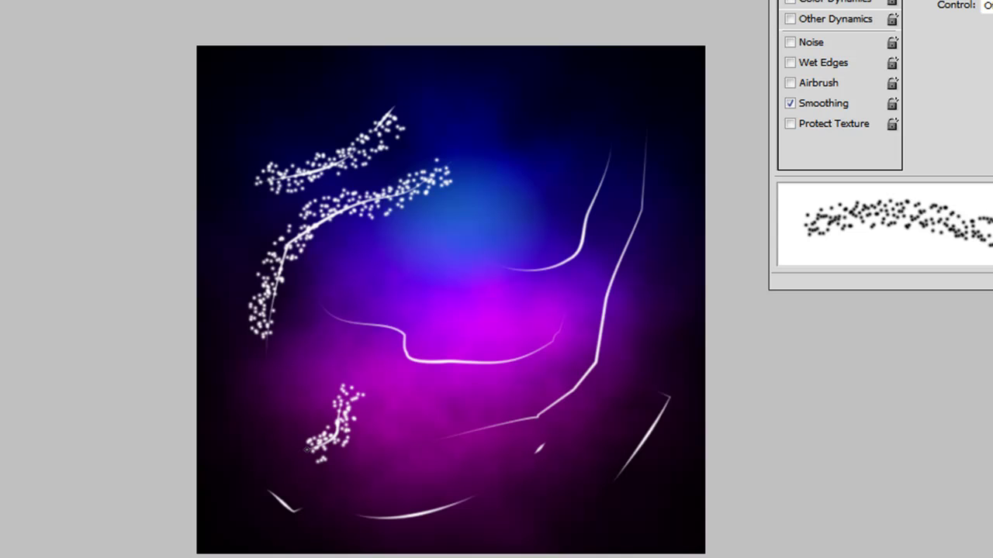
drag(269, 486, 283, 504)
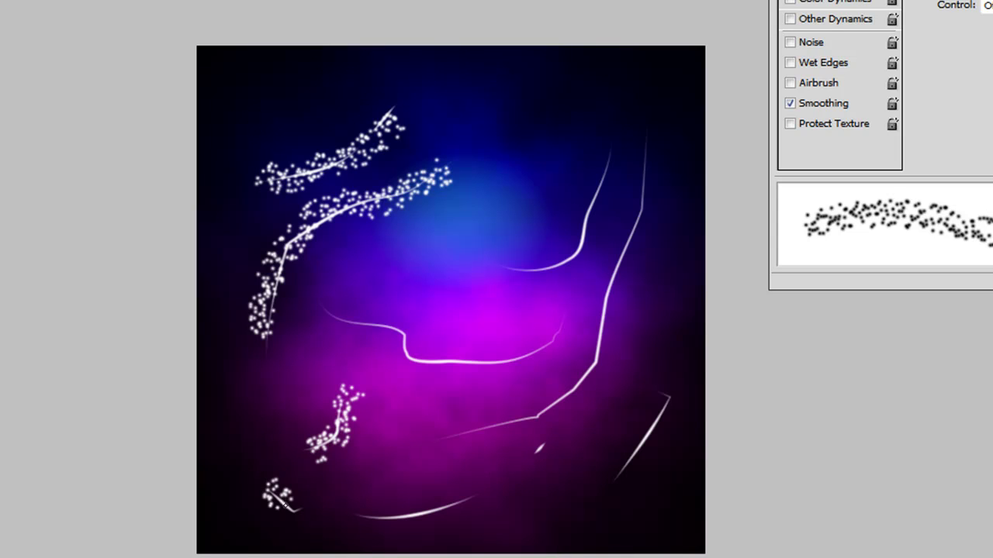
drag(355, 513, 471, 505)
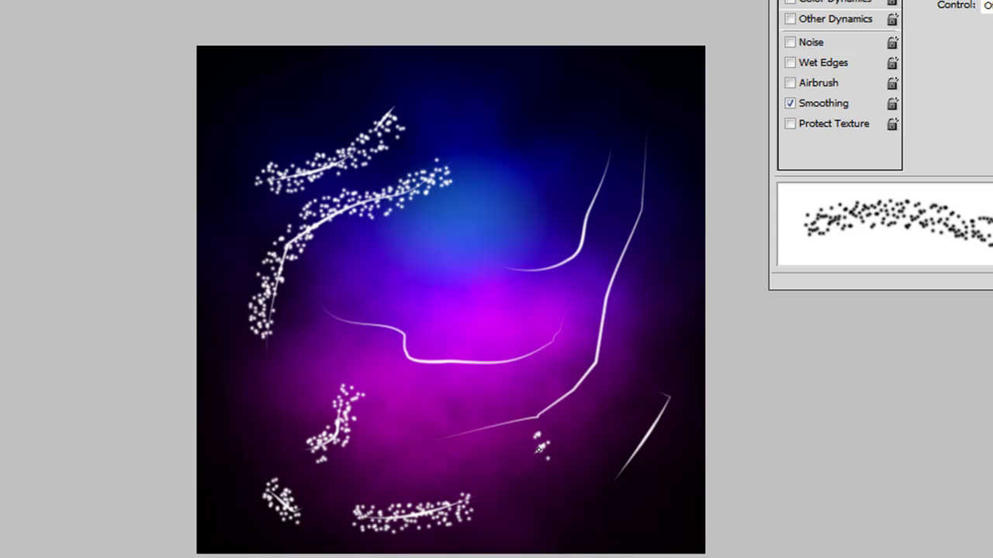
drag(666, 396, 630, 459)
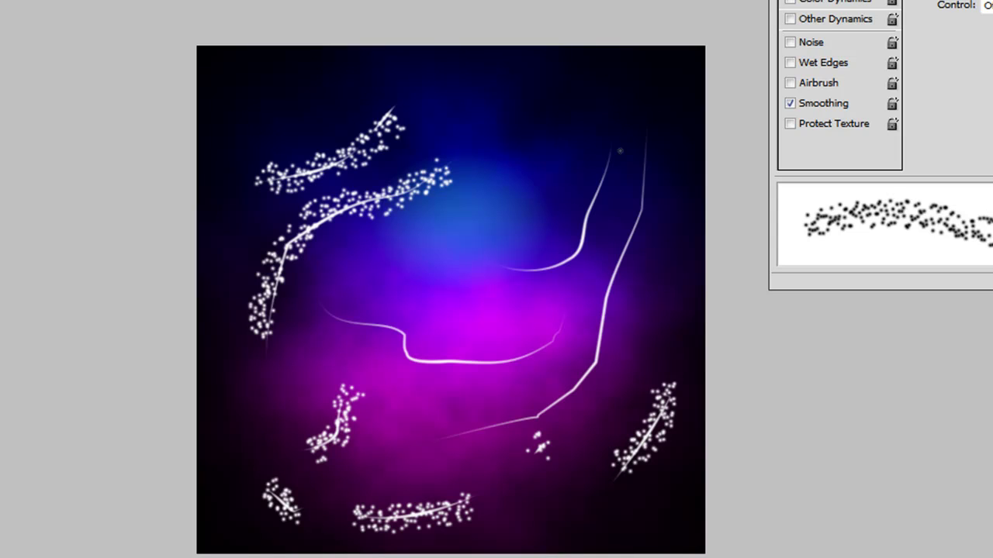
mouse_move(613, 147)
mouse_down()
mouse_move(587, 219)
mouse_move(549, 273)
mouse_up()
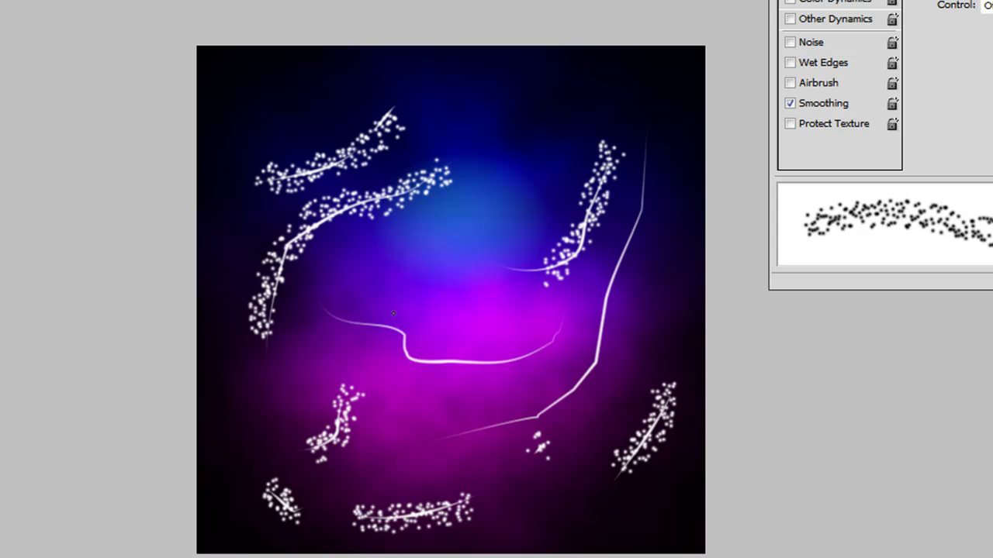
mouse_move(325, 310)
mouse_down()
mouse_move(397, 320)
mouse_move(421, 363)
mouse_move(526, 363)
mouse_up()
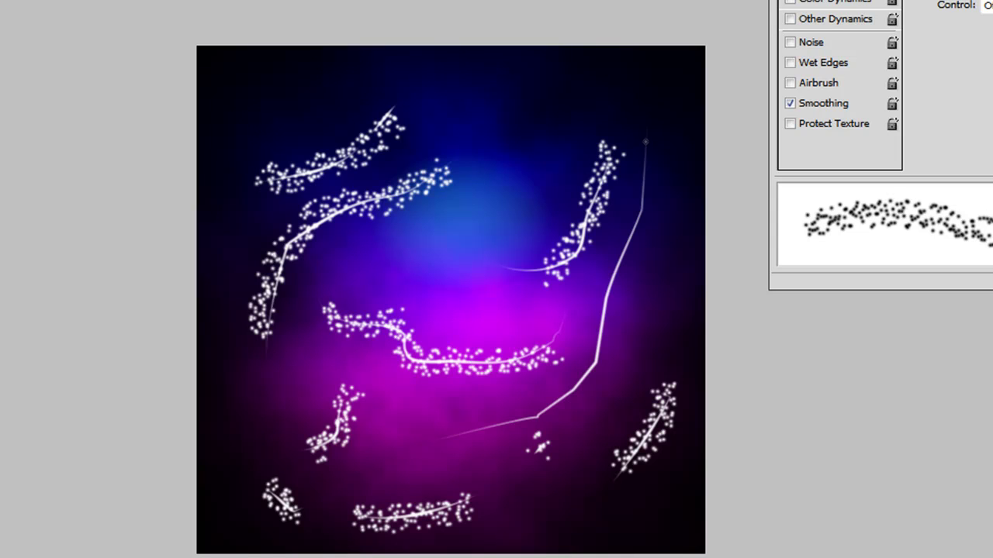
mouse_move(646, 175)
mouse_down()
mouse_move(636, 243)
mouse_move(600, 311)
mouse_move(578, 400)
mouse_move(482, 438)
mouse_up()
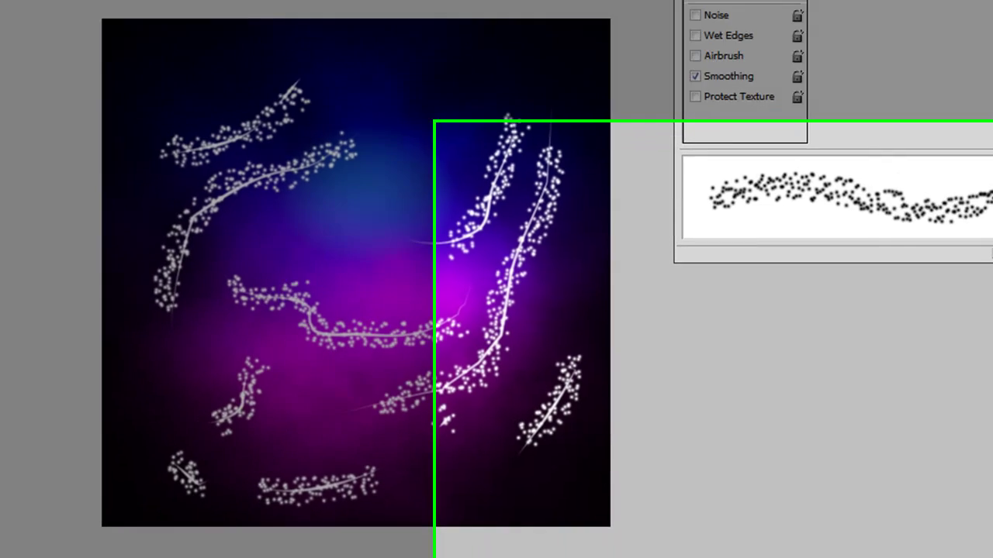
- Add a new empty layer above Layer 4, then reselect Layer 4
click(791, 315)
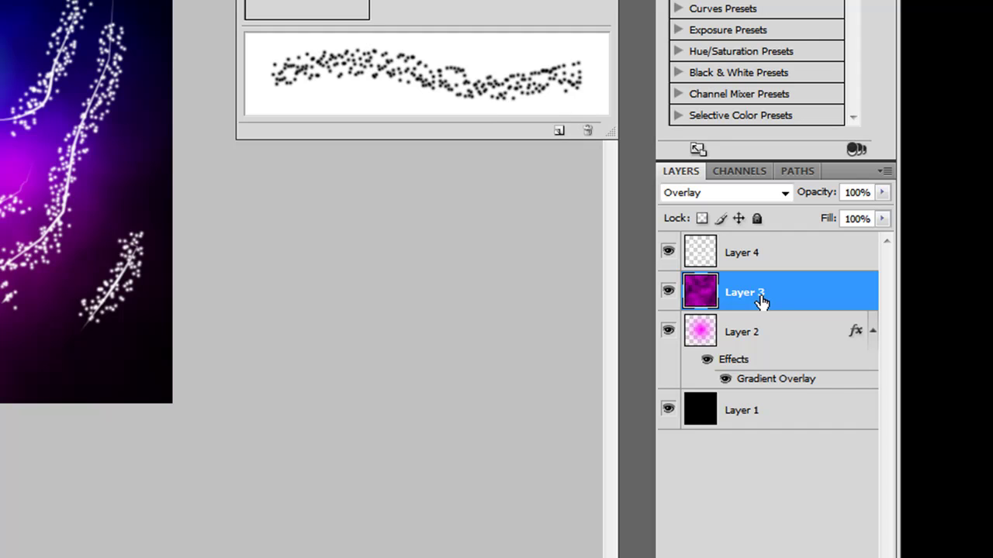
click(747, 250)
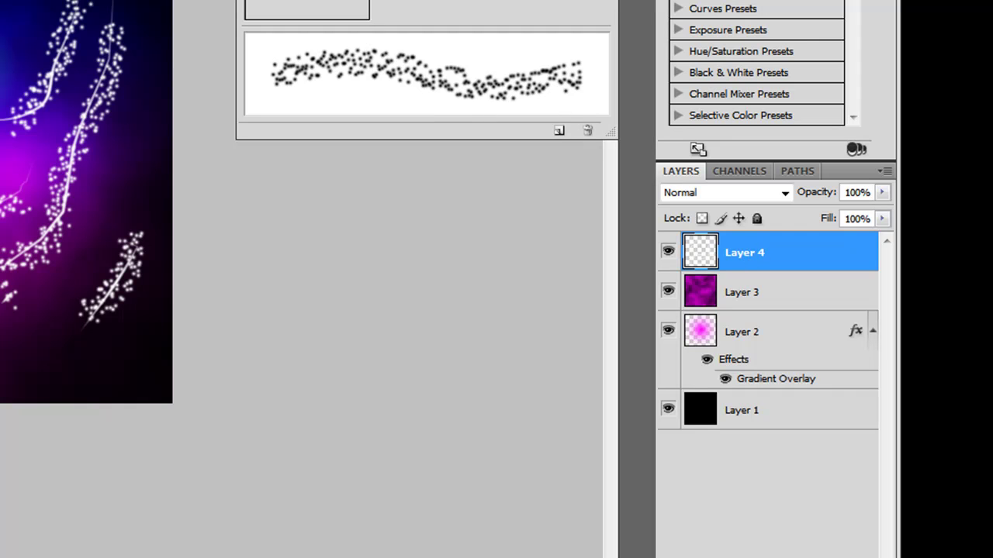
key(ctrl+shift+alt+n)
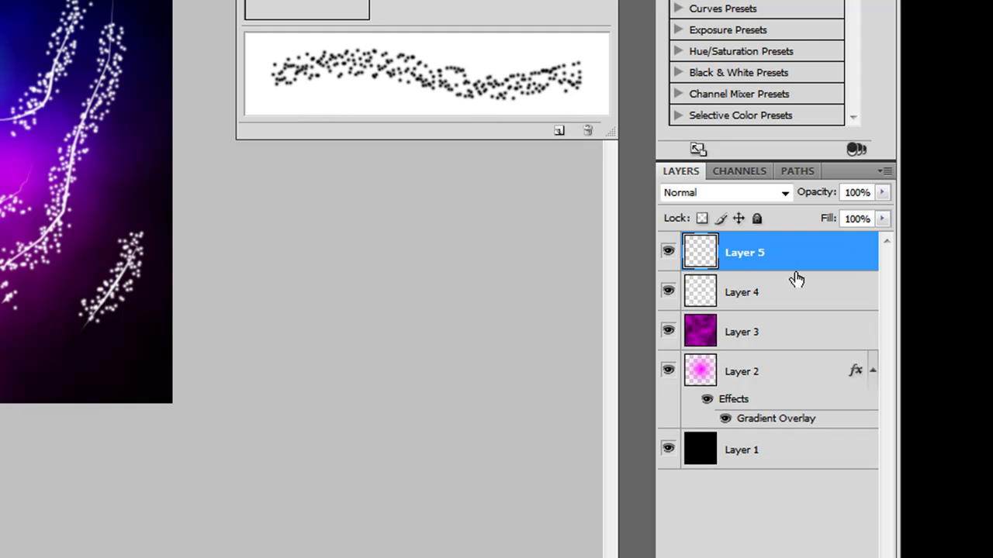
click(798, 301)
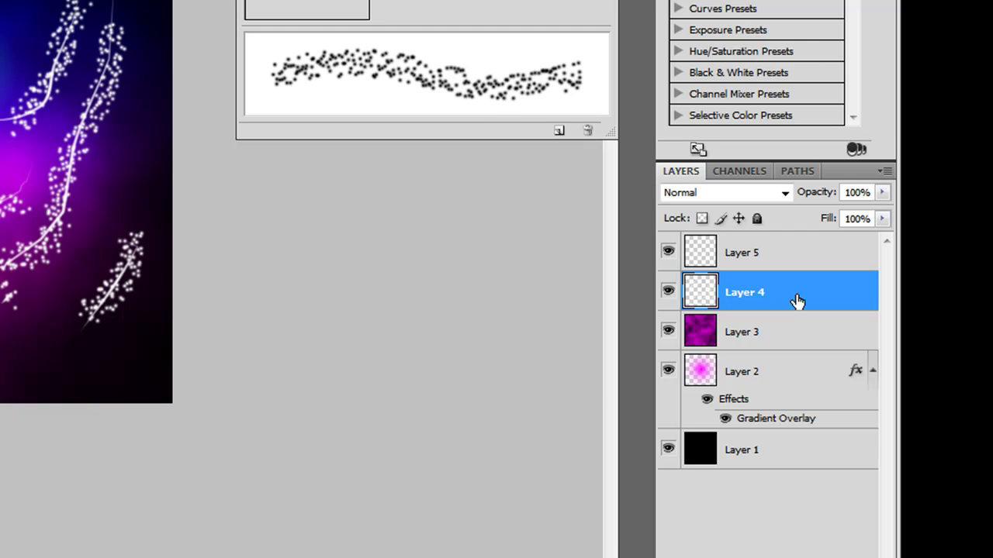
- Give Layer 4 an Outer Glow in Color Dodge blend mode and copy its layer style
right_click(797, 301)
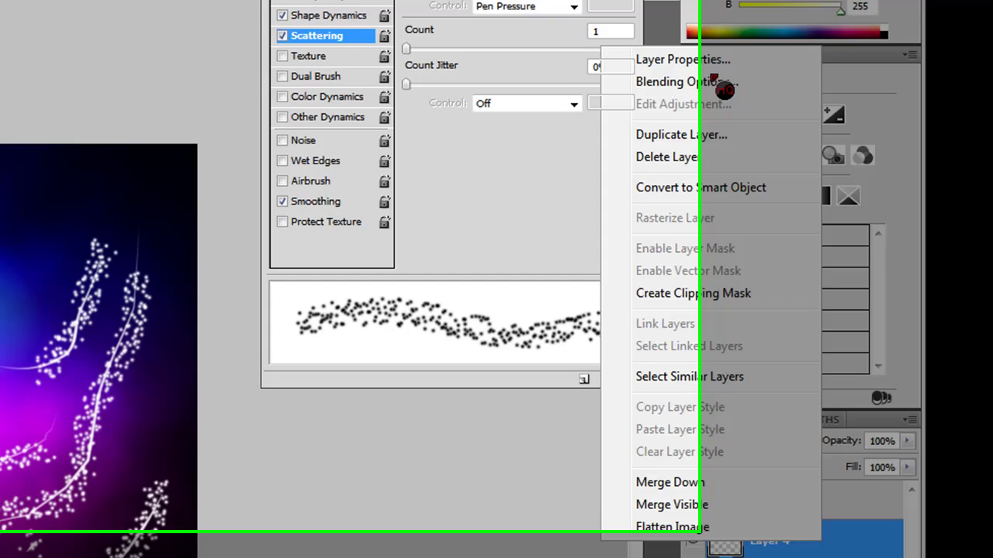
click(698, 81)
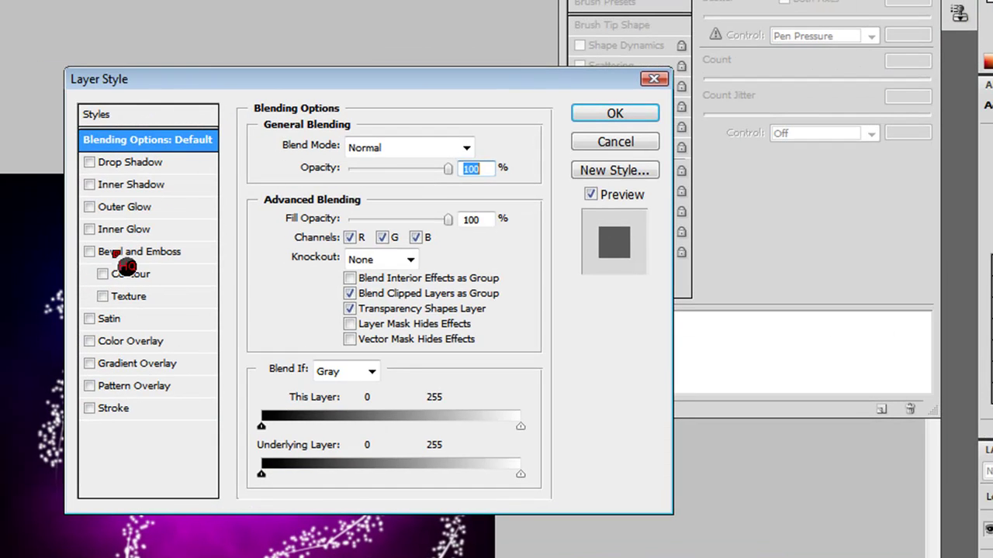
click(135, 208)
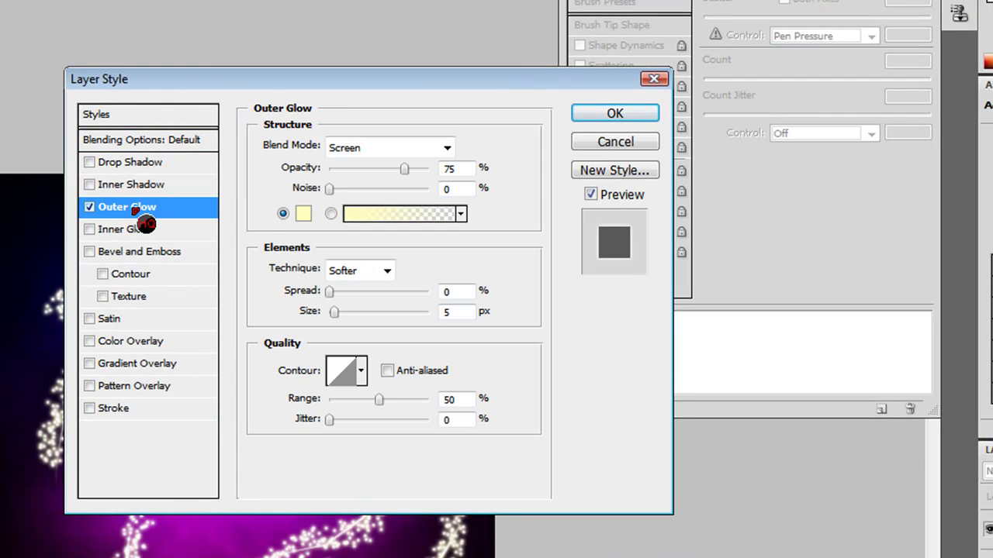
click(447, 148)
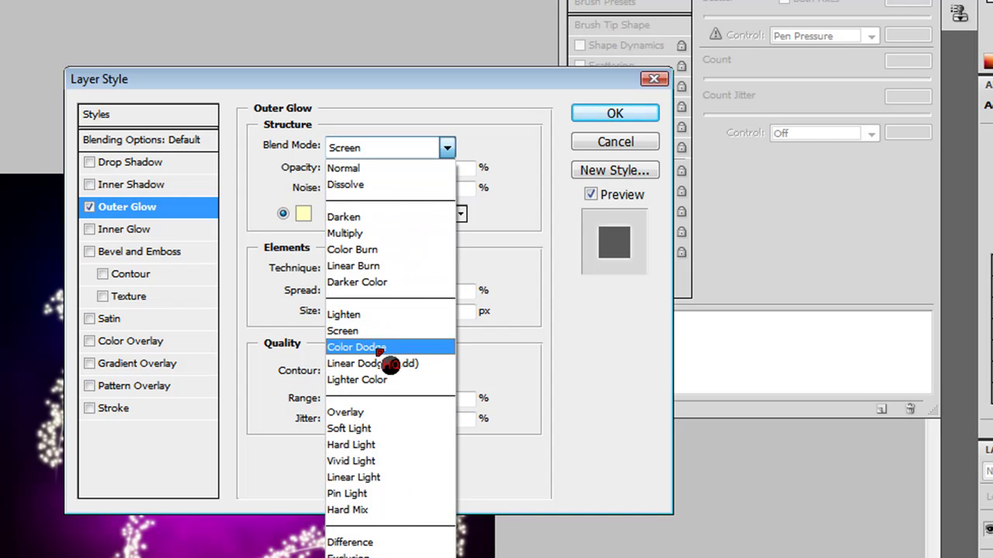
click(379, 349)
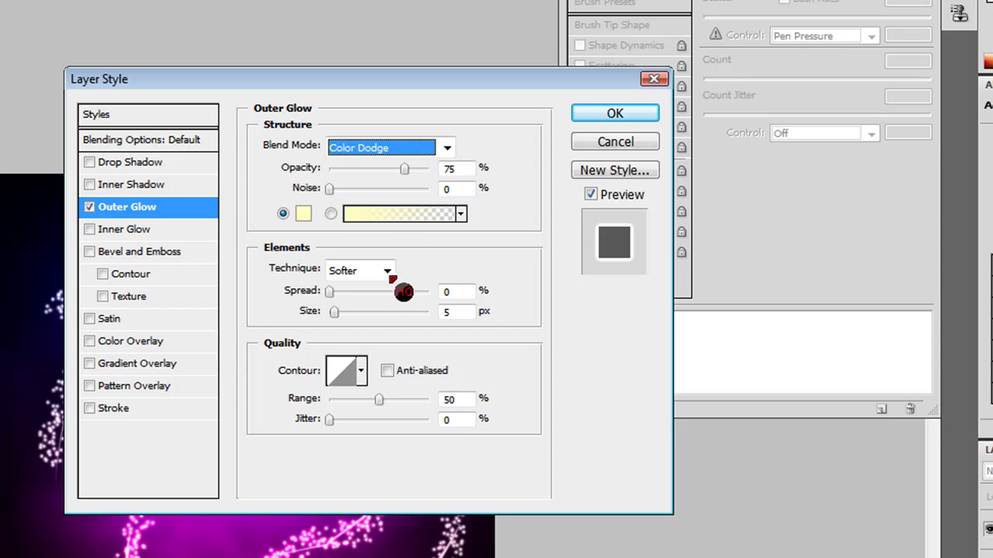
click(588, 120)
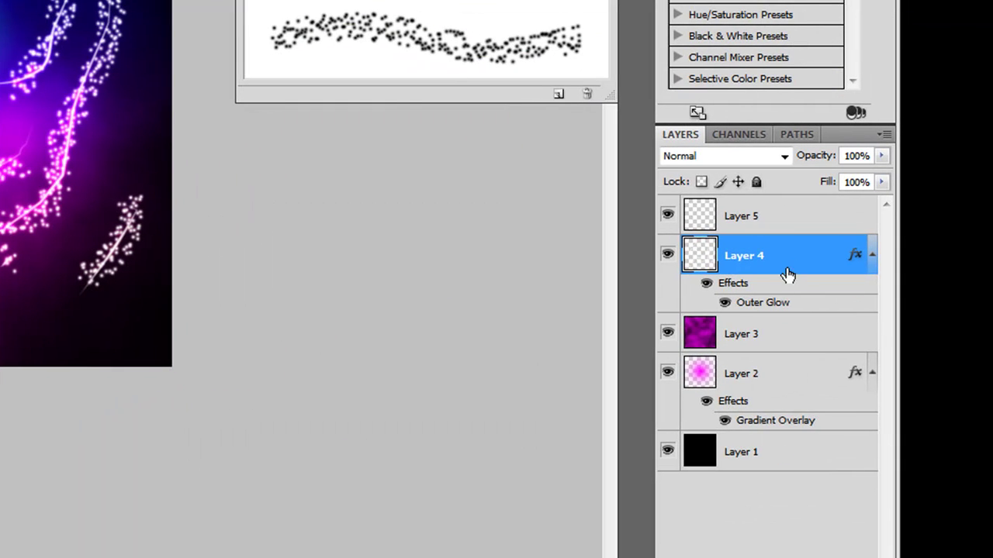
right_click(794, 264)
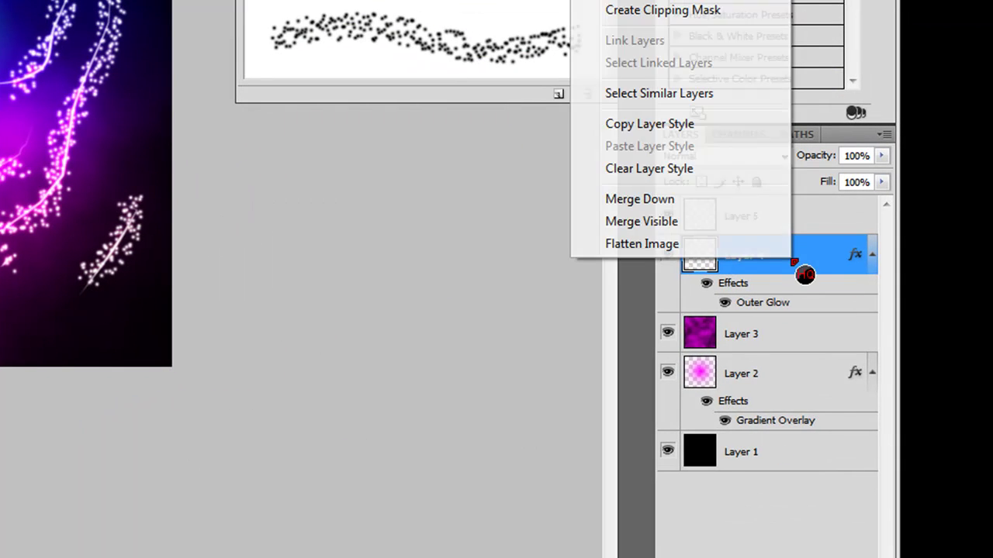
click(727, 125)
- Paste the copied Outer Glow style onto Layer 5, then select the Type tool
click(774, 215)
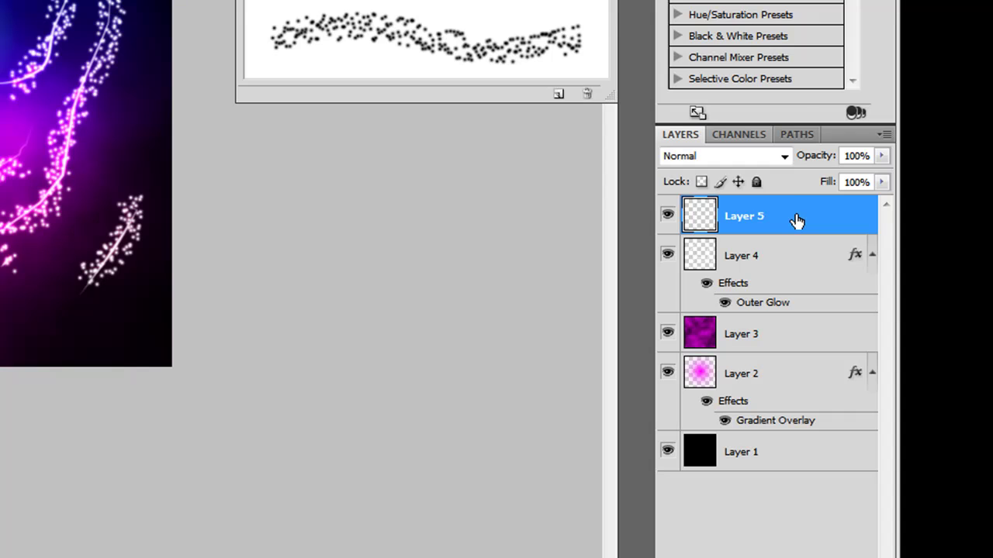
right_click(797, 221)
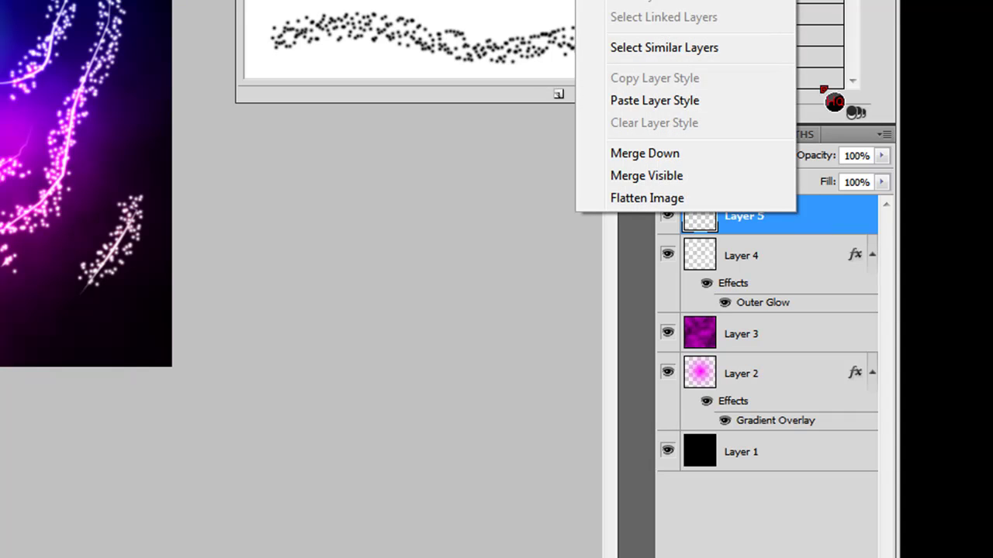
click(755, 102)
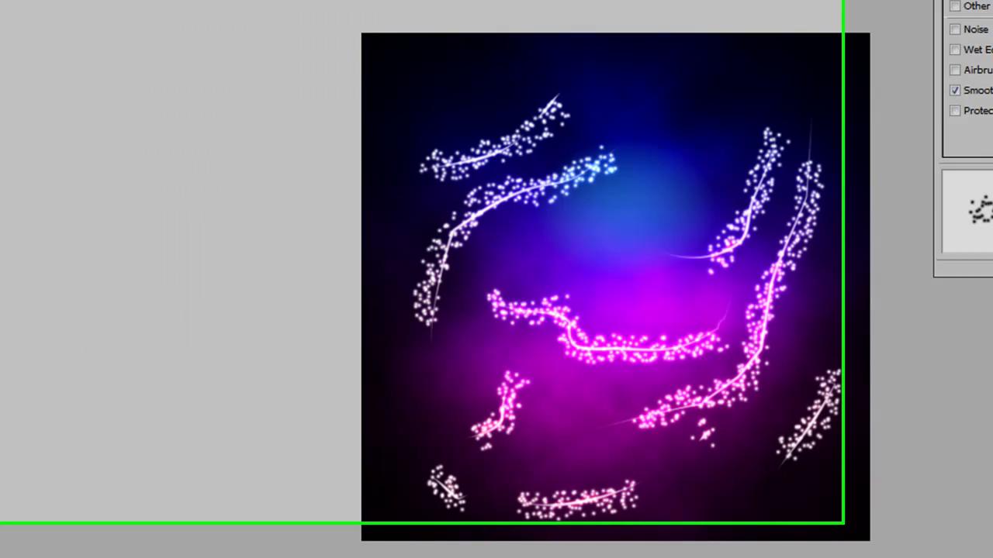
click(72, 242)
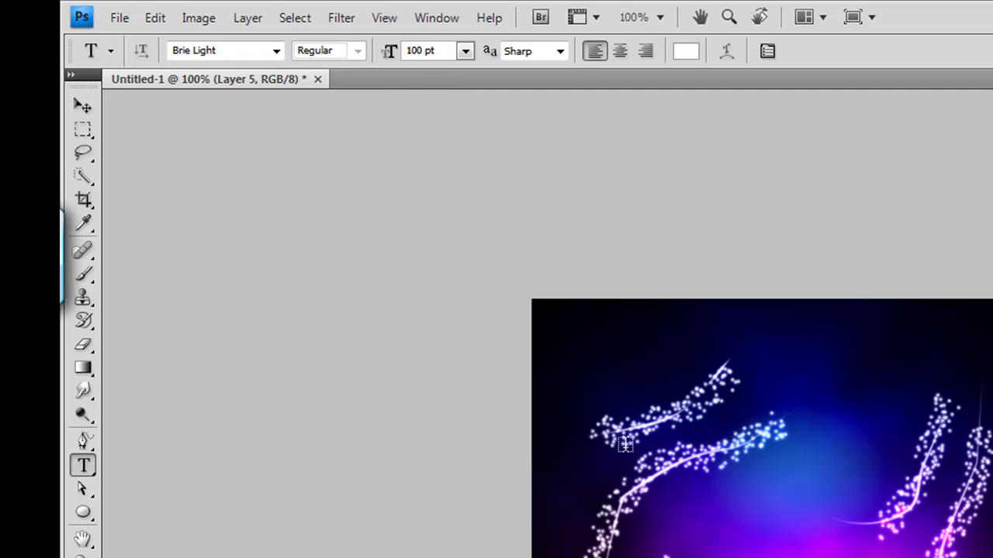
- Type 'Magic' in a new text box, commit it, and move it to the image centre
drag(979, 552, 981, 555)
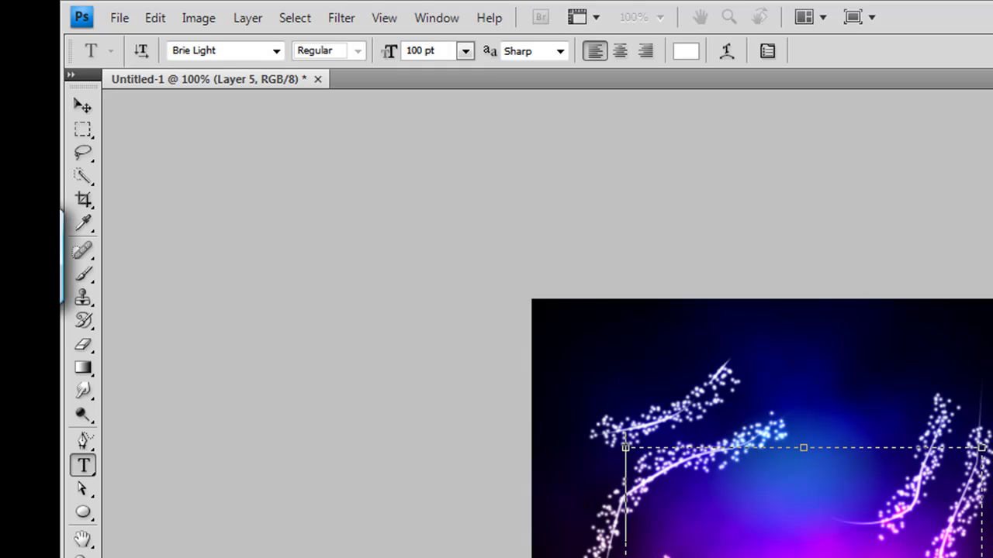
text(Hasa)
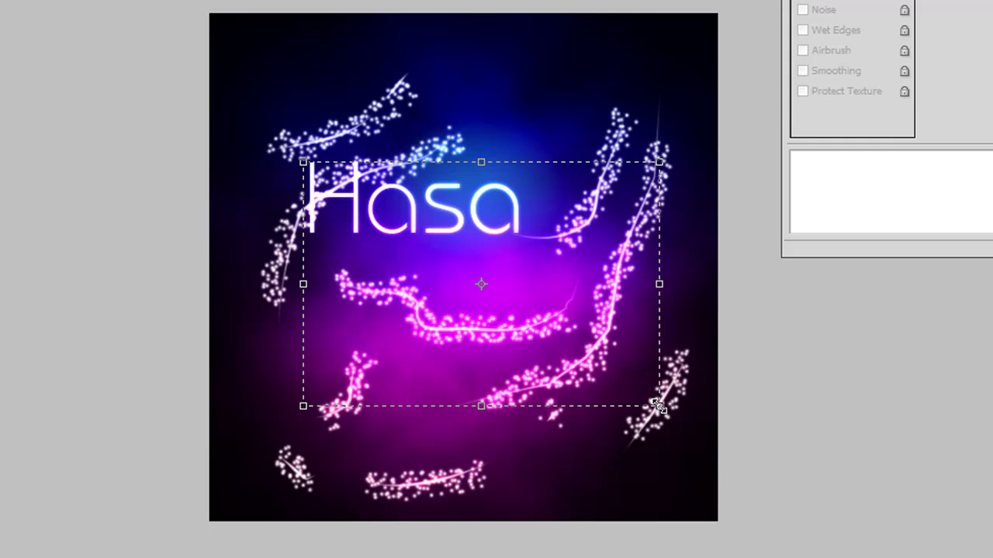
text(n)
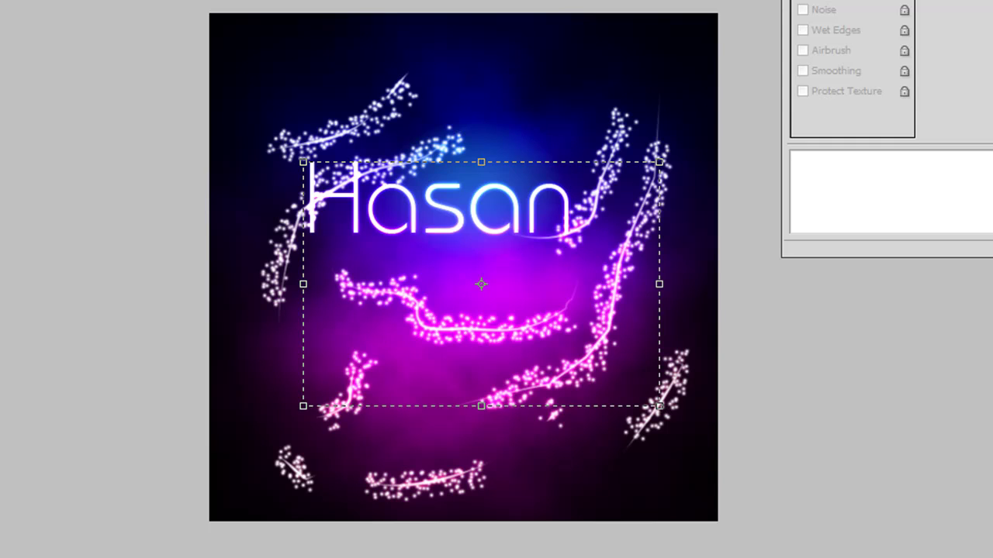
key(BackSpace)
key(BackSpace)
key(BackSpace)
key(BackSpace)
key(BackSpace)
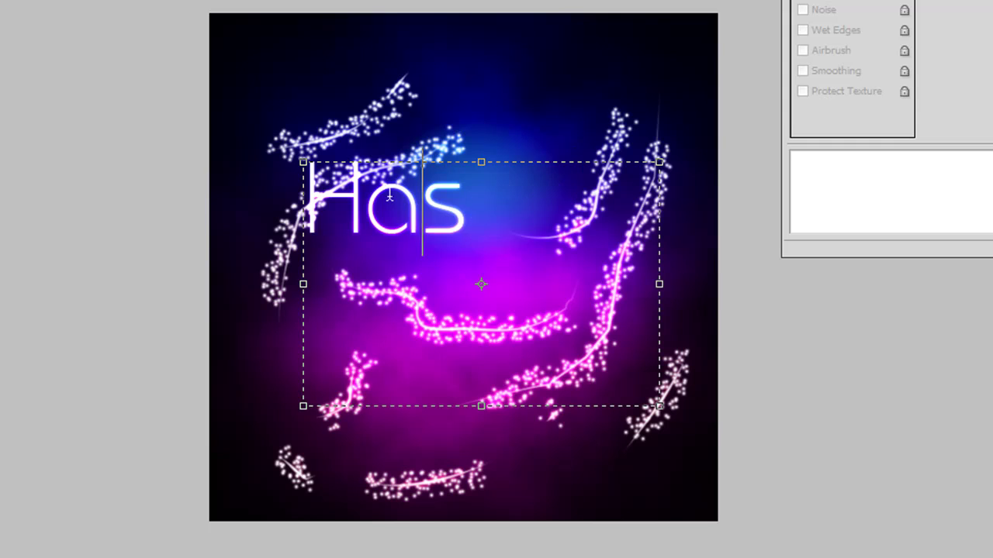
text(Ma)
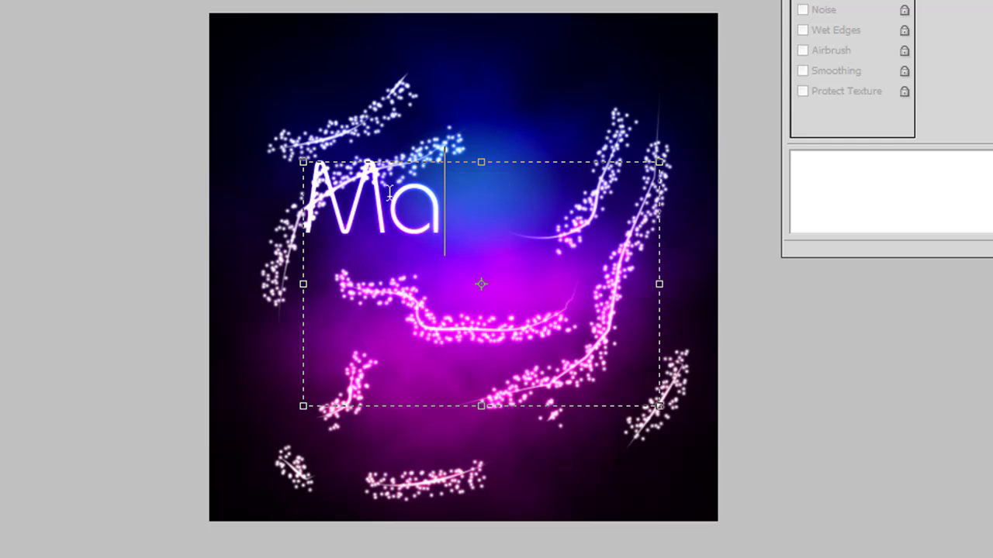
text(gic)
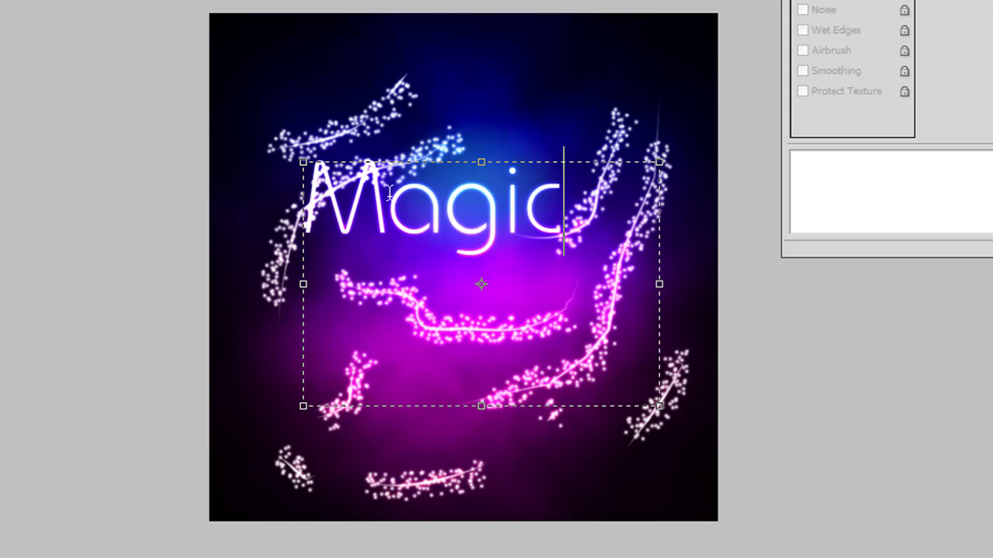
key(ctrl+Return)
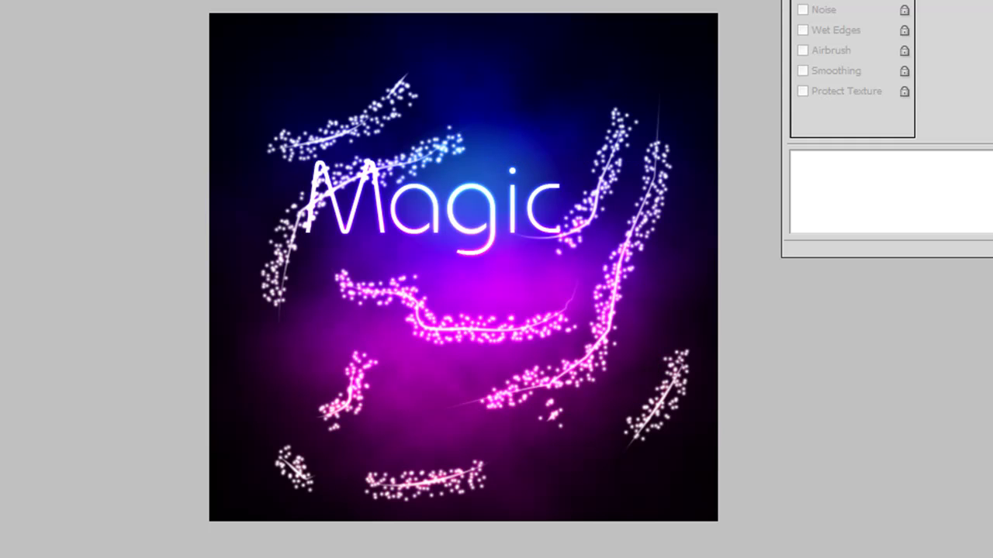
drag(448, 228, 489, 302)
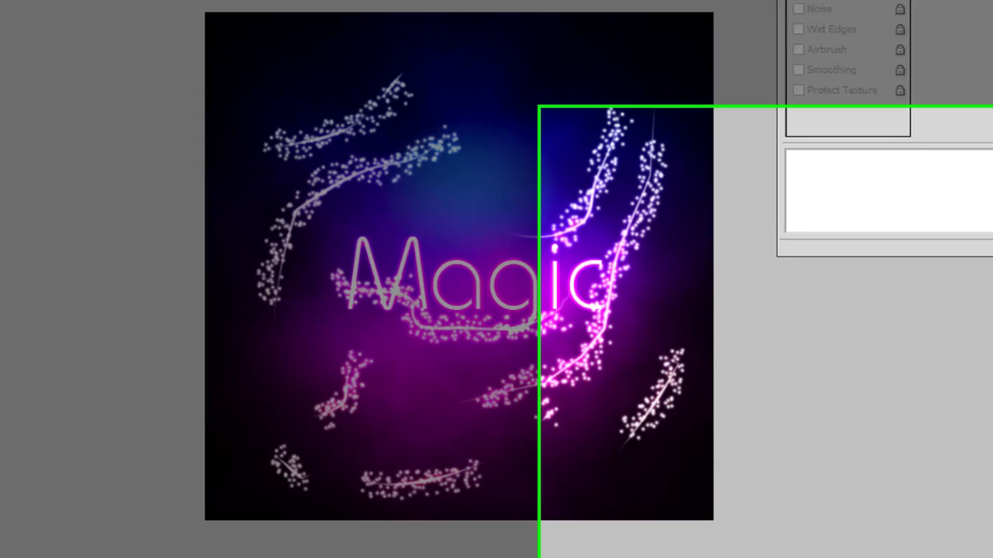
- Paste the copied Outer Glow layer style onto the Magic text layer
right_click(992, 369)
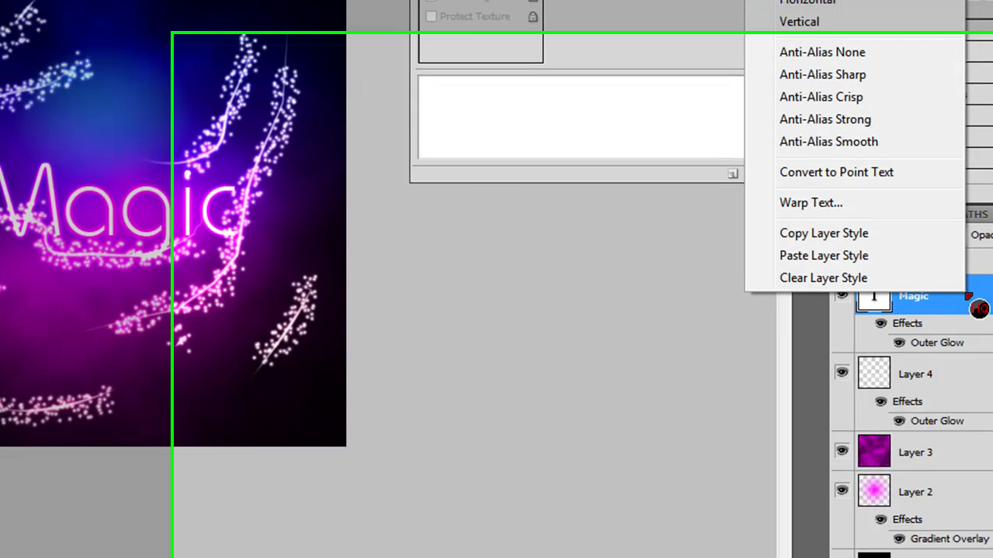
click(694, 224)
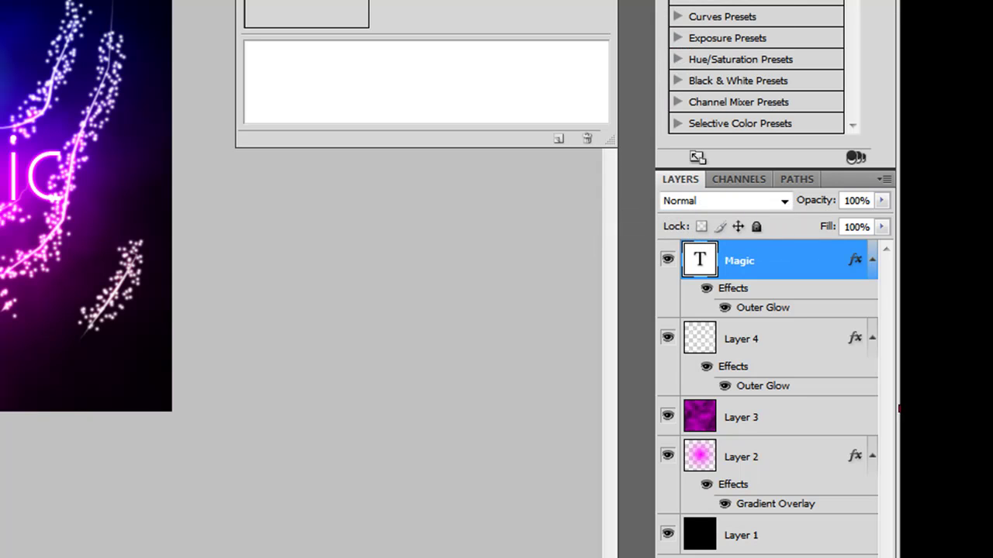
drag(795, 304, 543, 341)
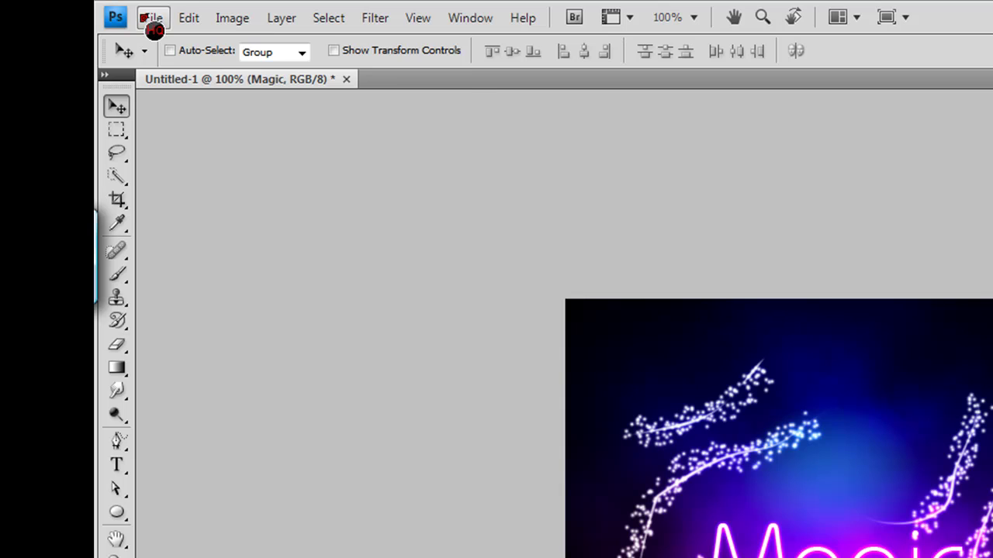
click(146, 18)
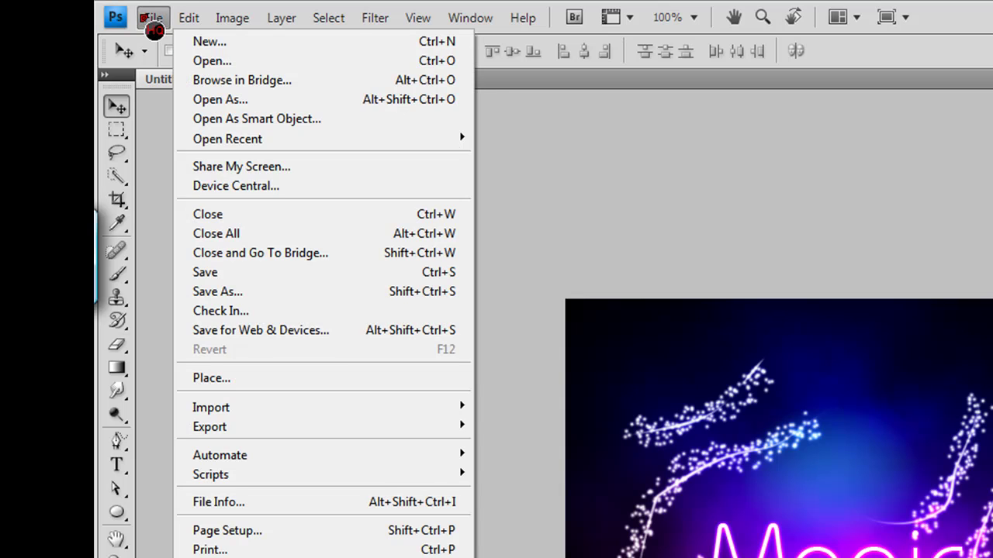
- Save the image as a PNG named 'Magic background' in Pictures with Interlace None
click(235, 294)
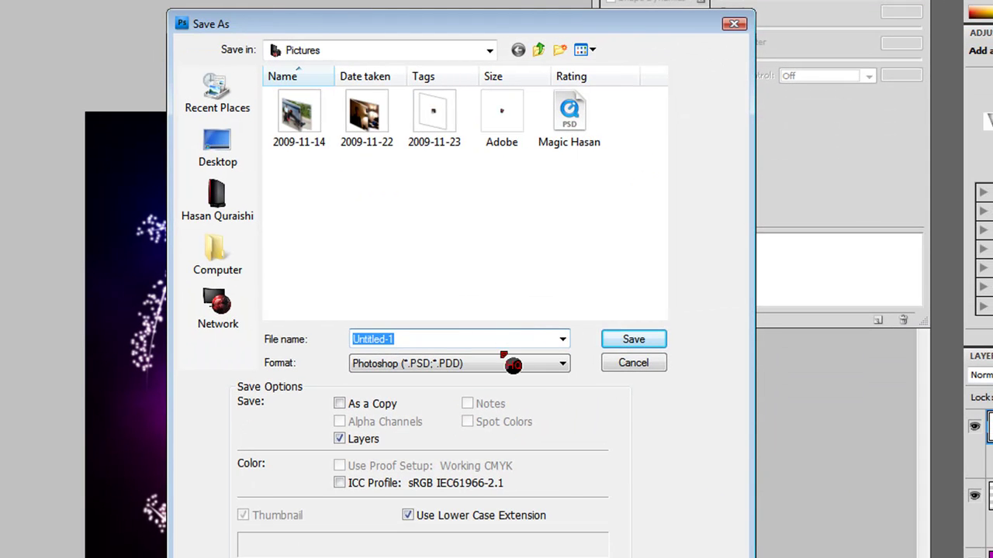
click(513, 366)
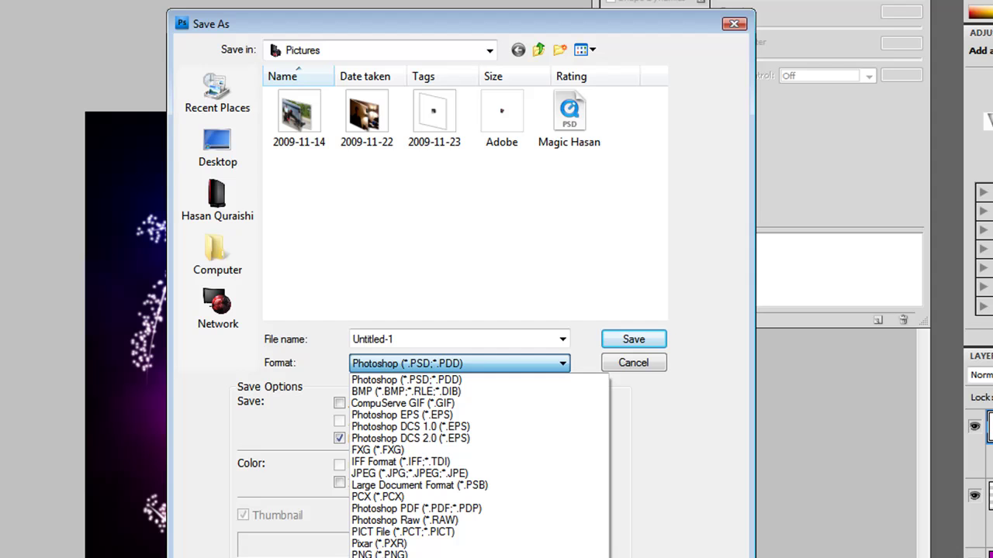
click(424, 555)
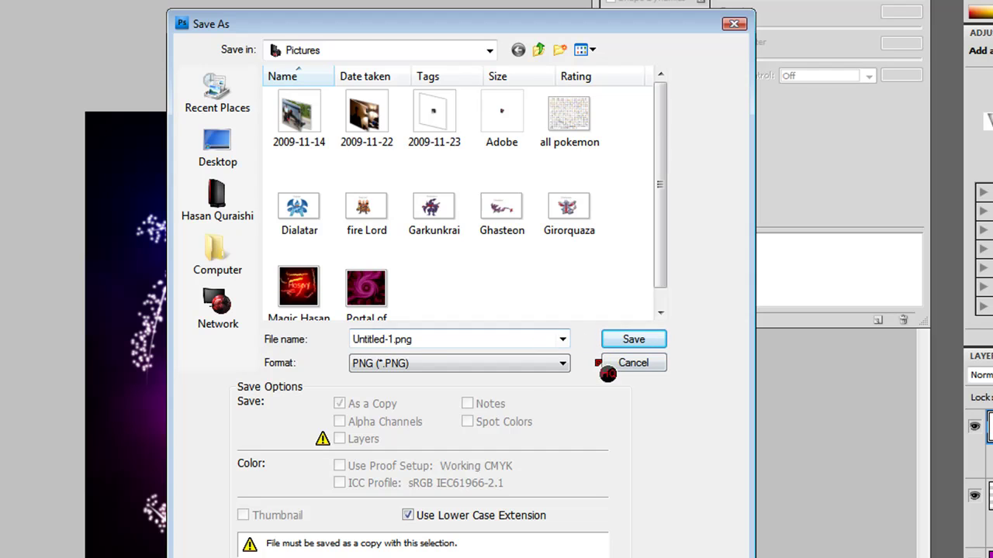
click(487, 348)
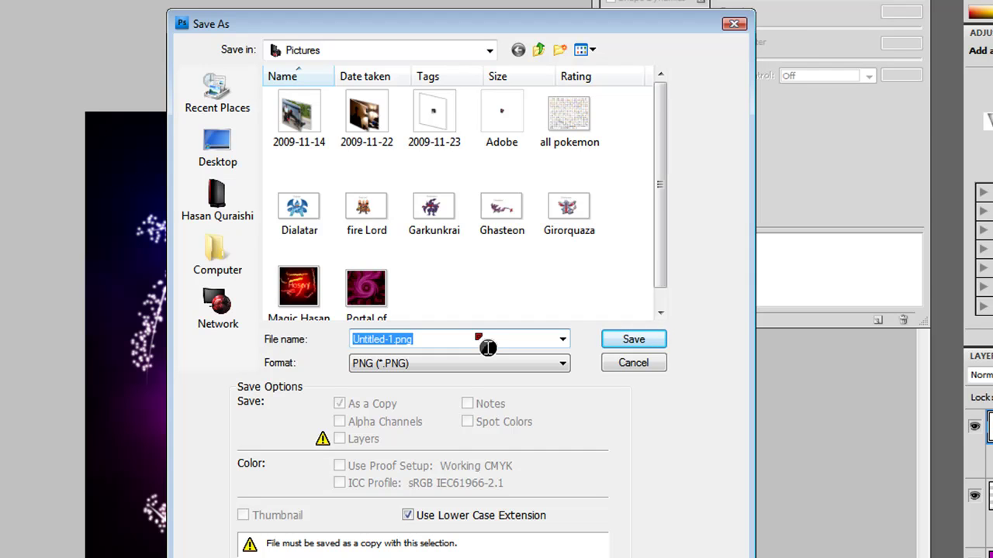
text(Ma)
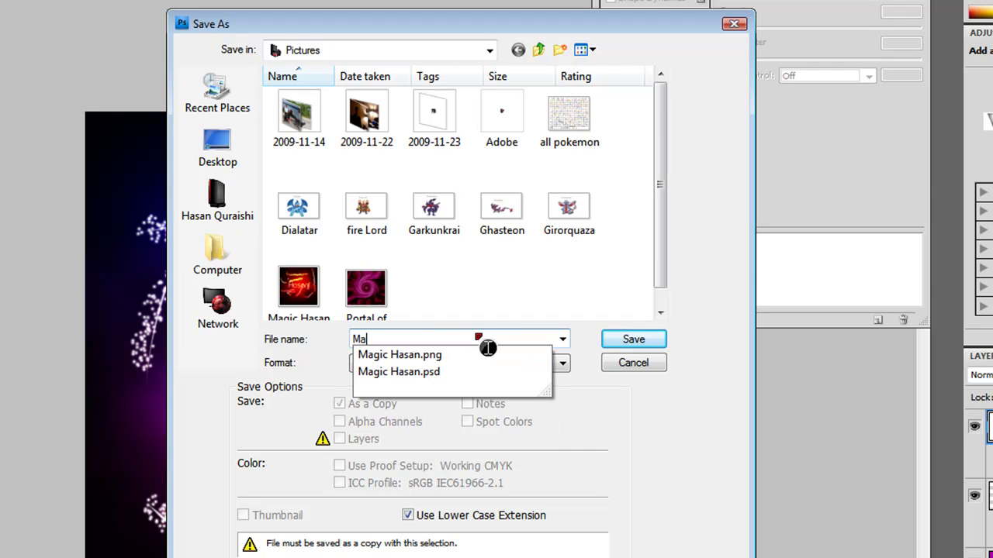
text(gic background)
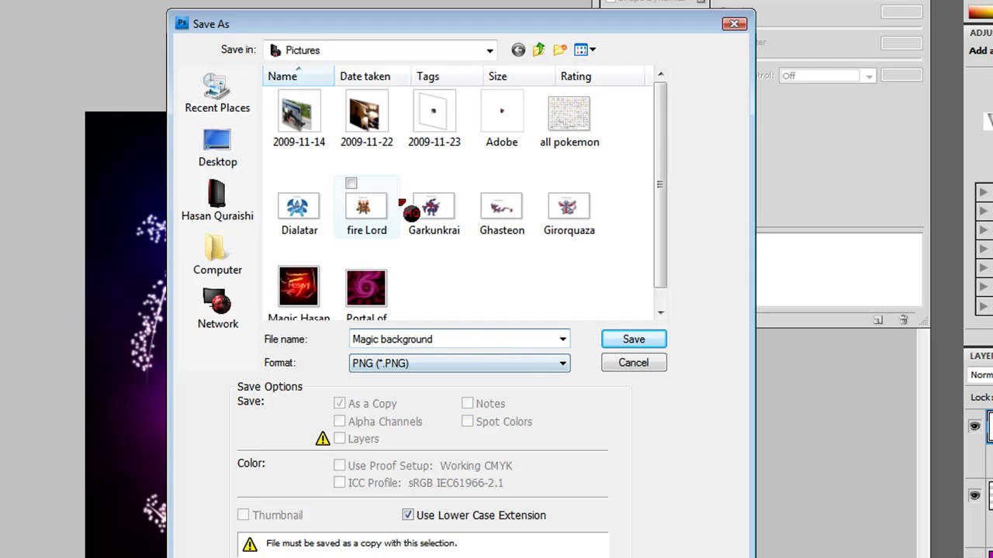
click(646, 340)
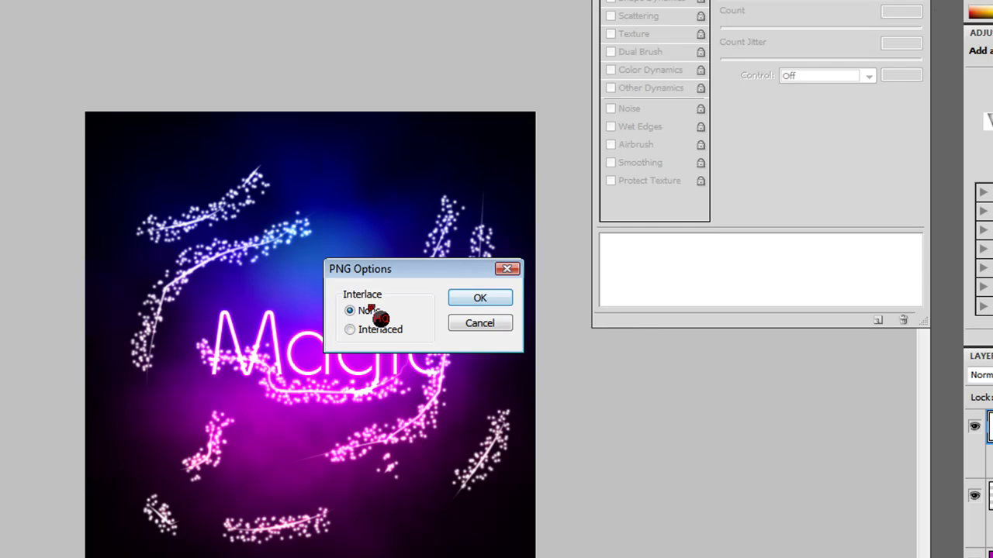
click(498, 301)
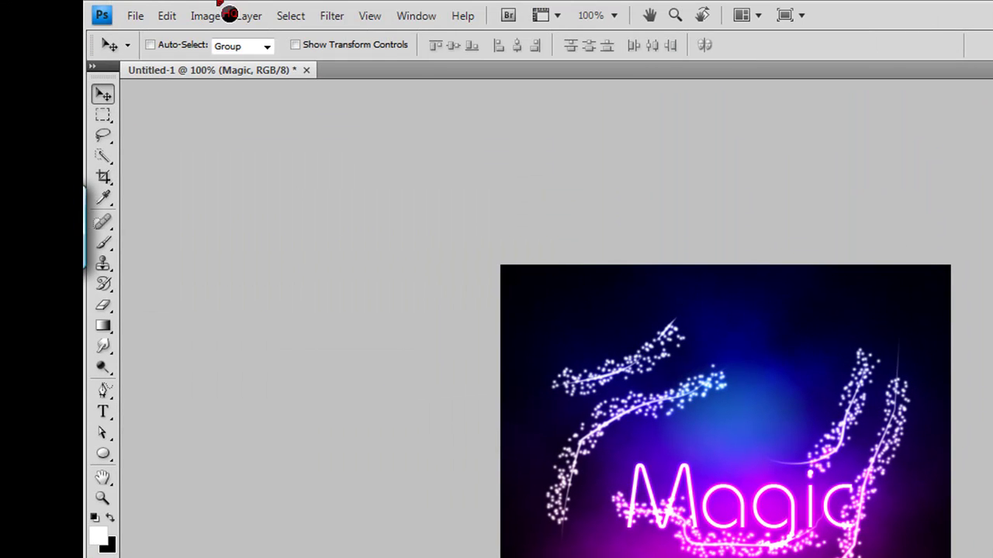
- Save a Photoshop PSD copy named 'Magic background' with Maximize compatibility enabled
click(135, 16)
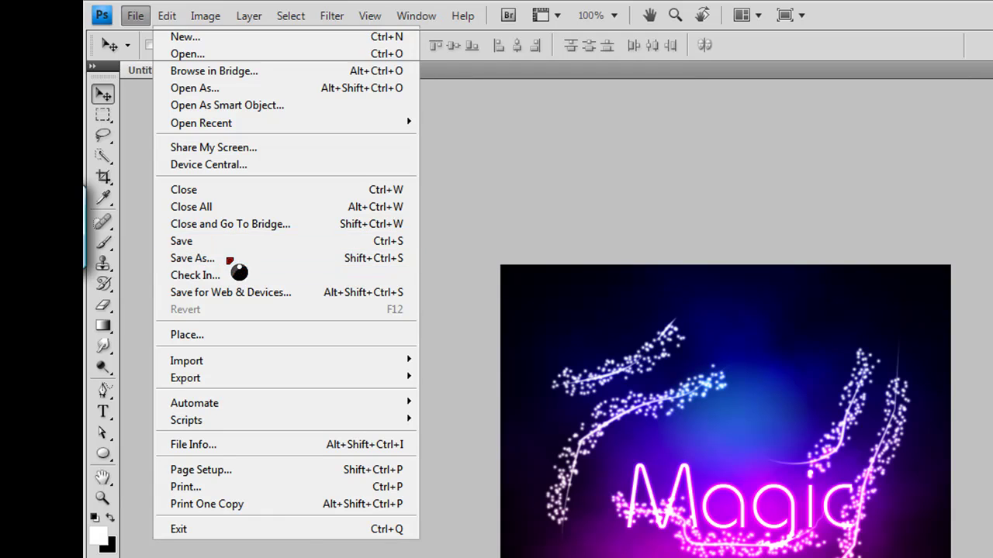
click(225, 259)
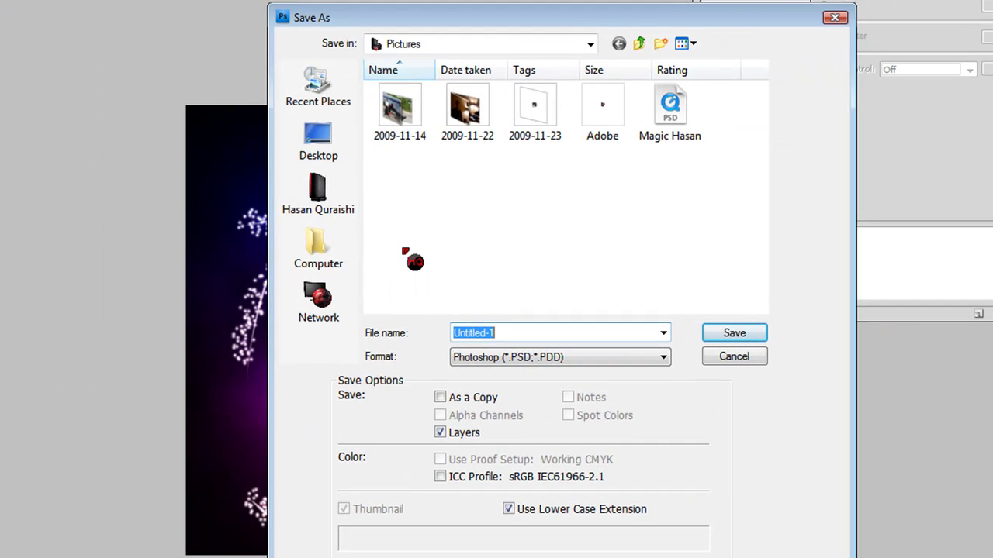
text(Magic)
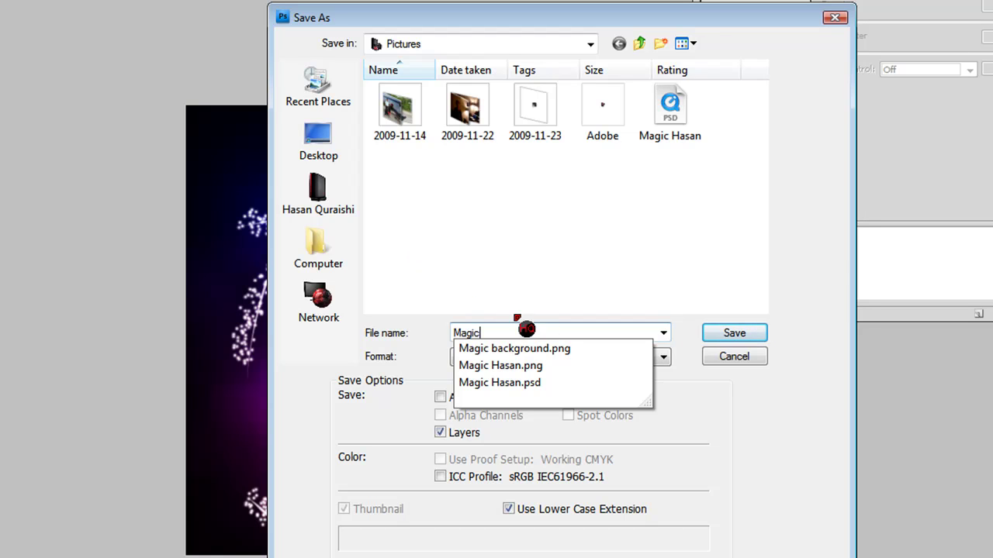
click(527, 346)
drag(573, 338, 532, 339)
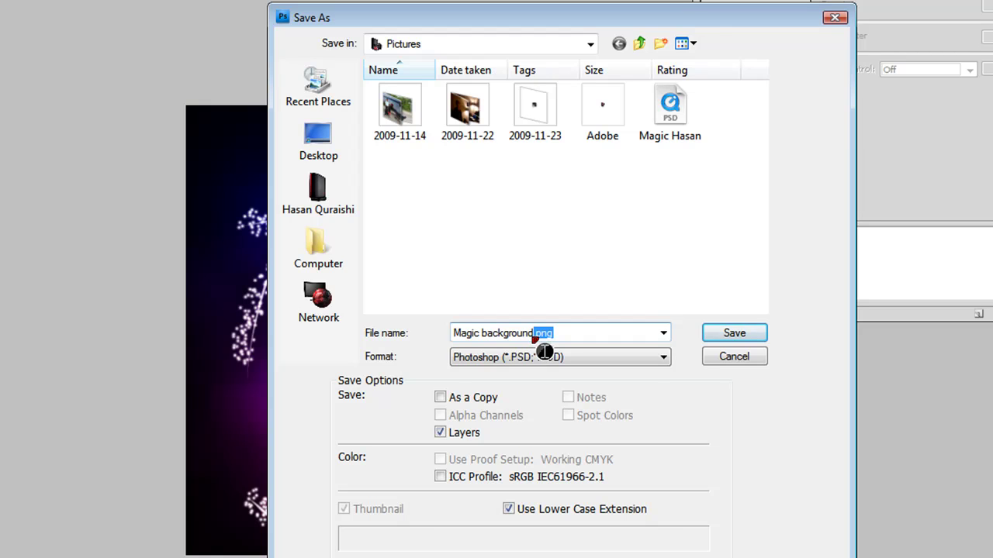
key(BackSpace)
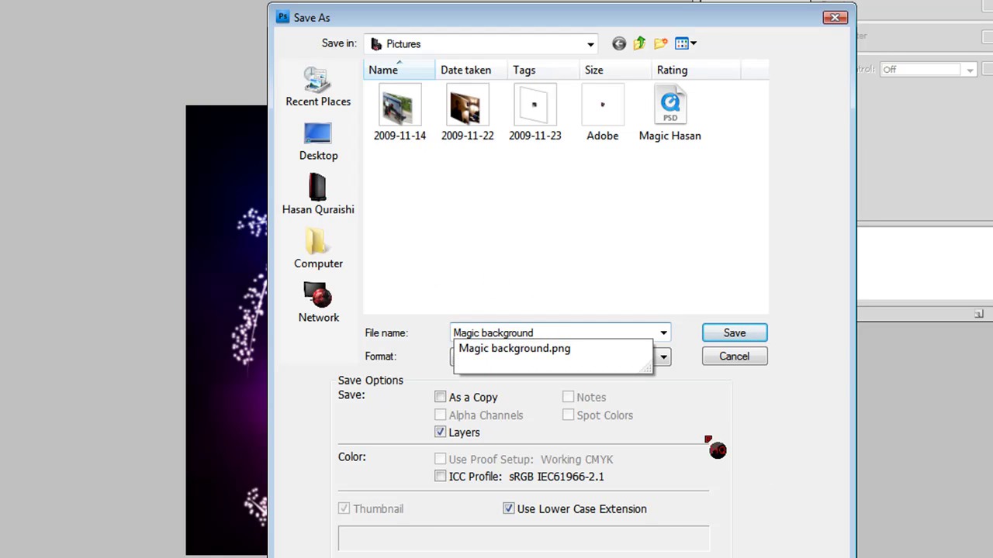
click(667, 356)
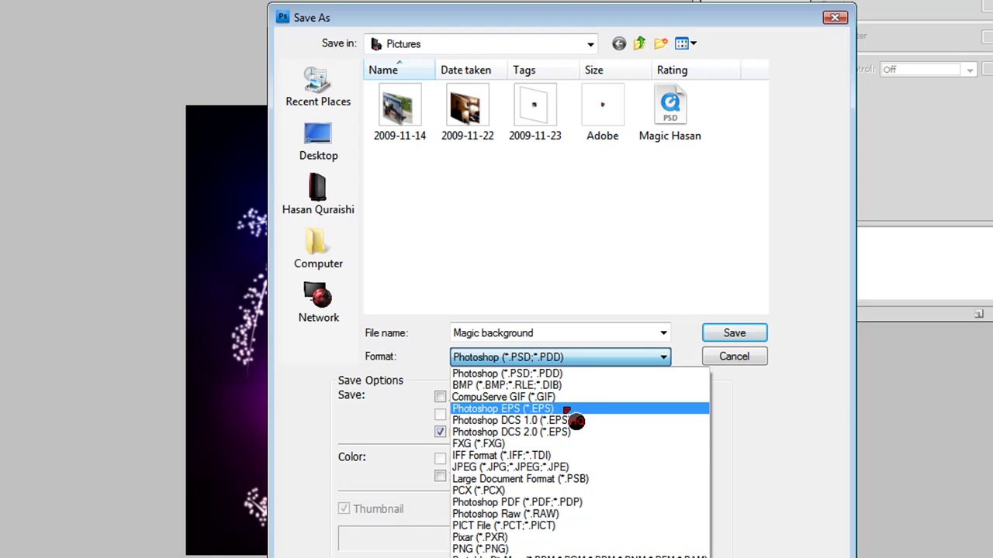
click(556, 378)
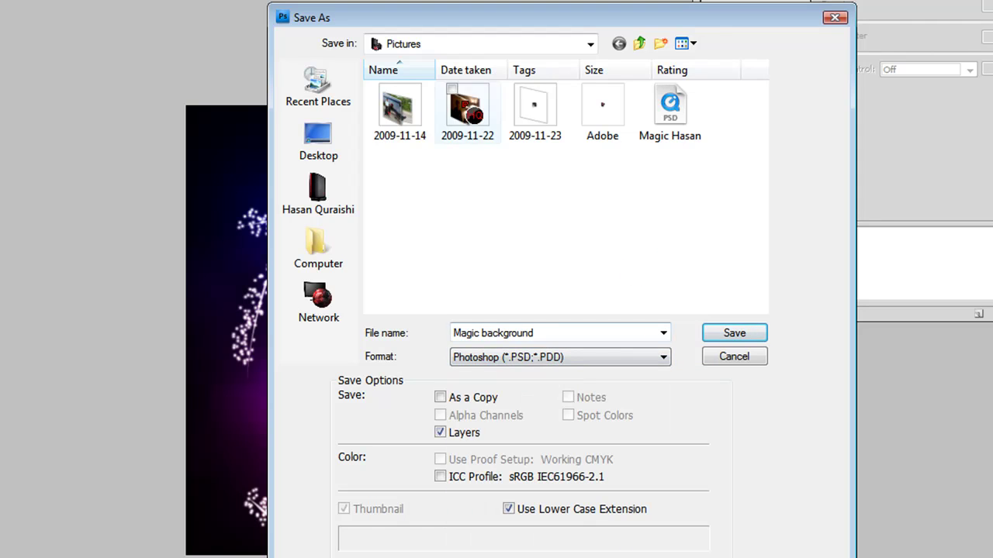
click(734, 333)
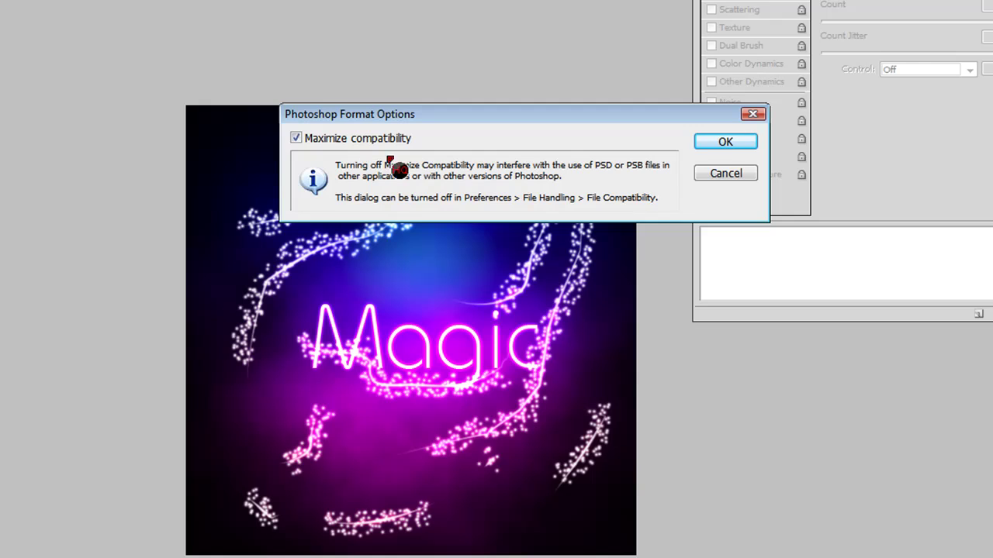
click(724, 147)
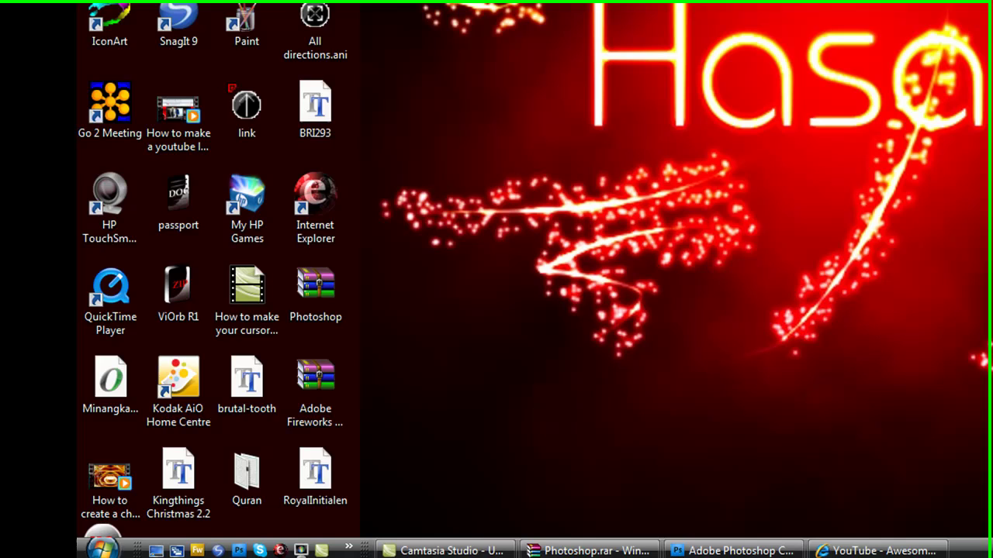
- From the Pictures folder, set the Magic background PNG as the desktop background
click(109, 546)
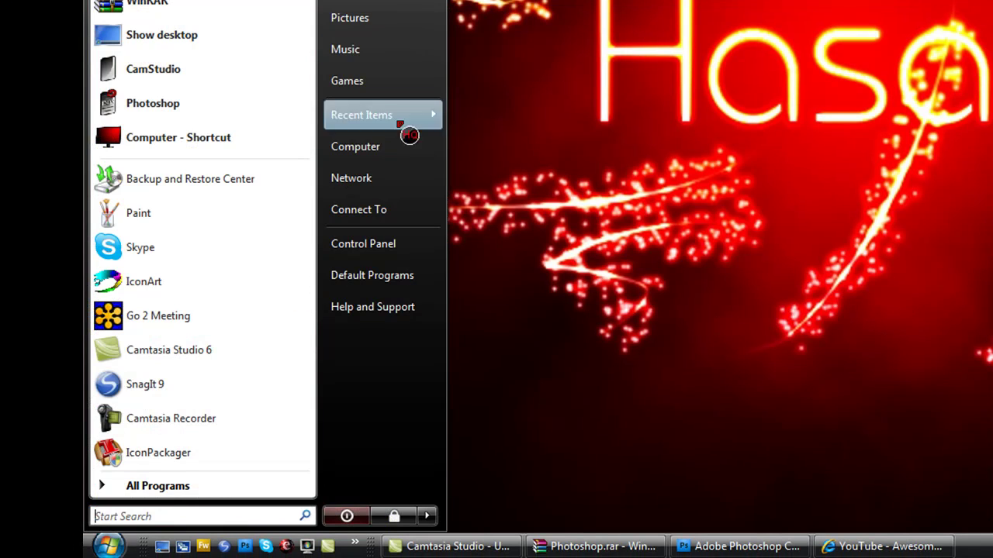
click(387, 24)
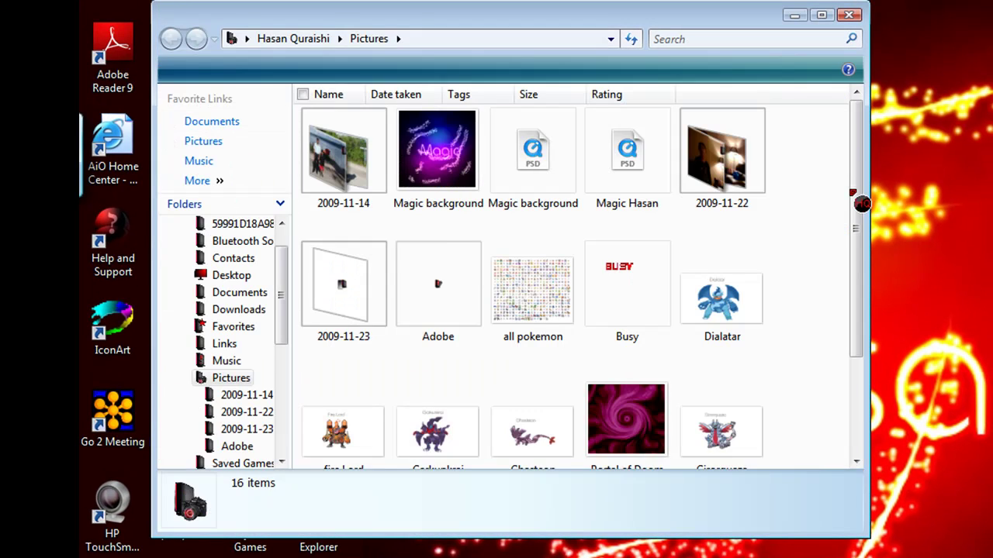
drag(855, 199, 858, 377)
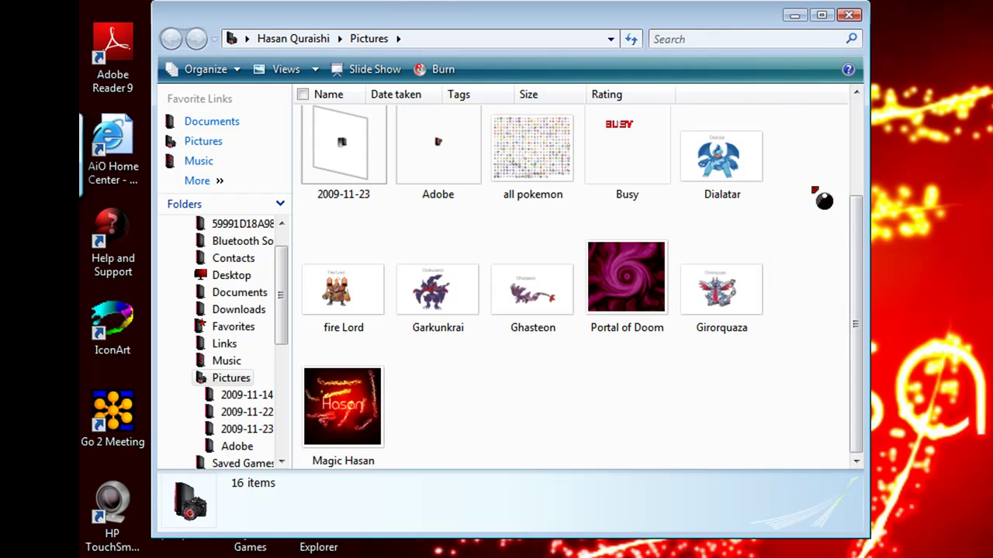
drag(858, 246, 845, 78)
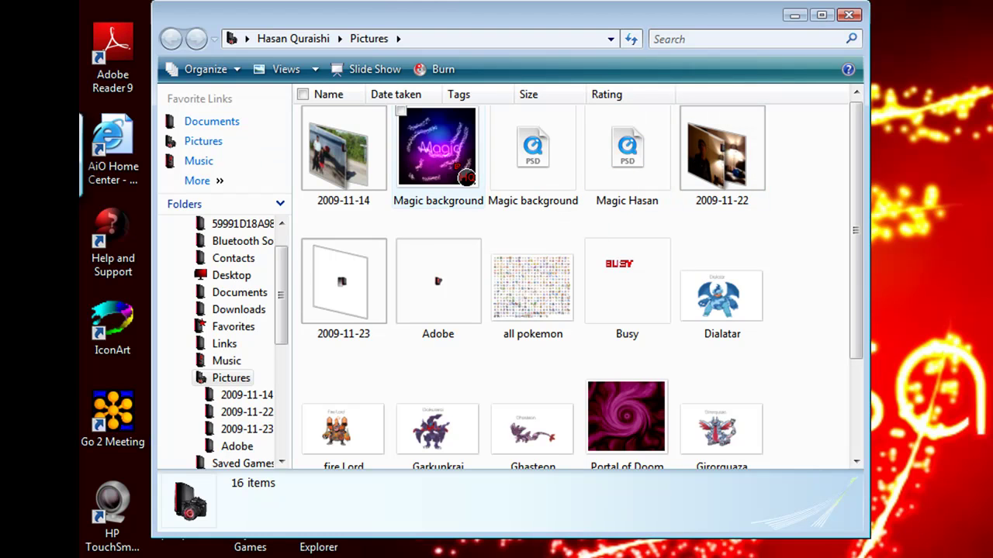
click(465, 178)
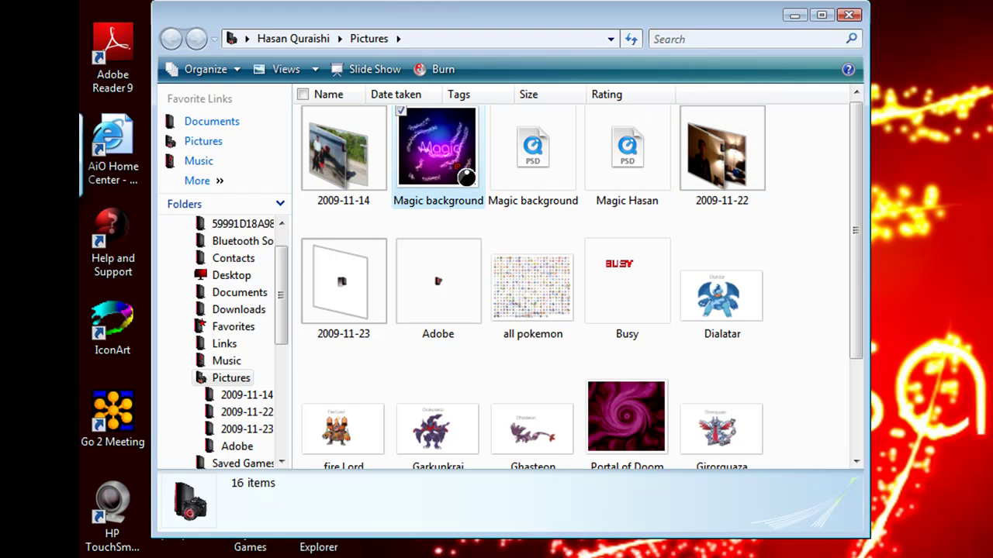
right_click(465, 178)
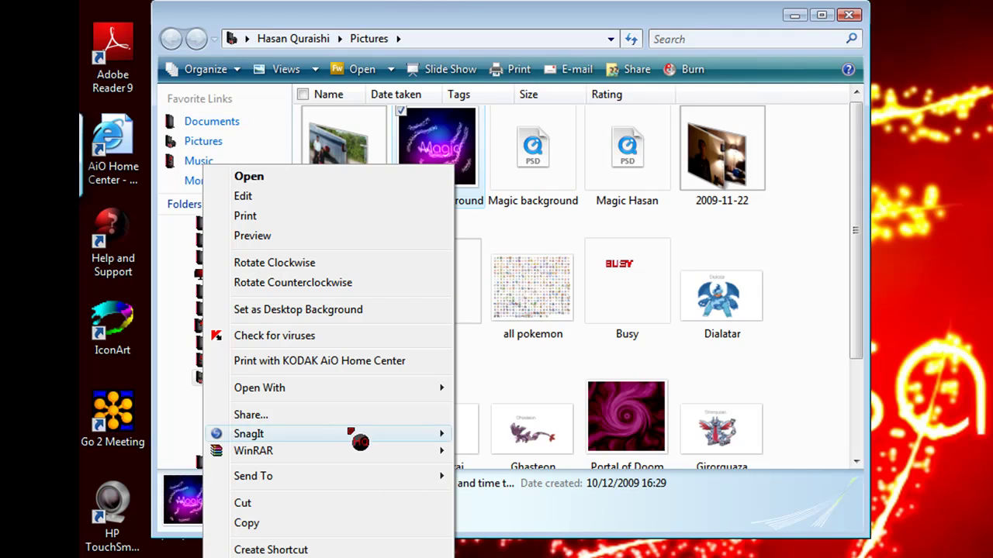
click(365, 311)
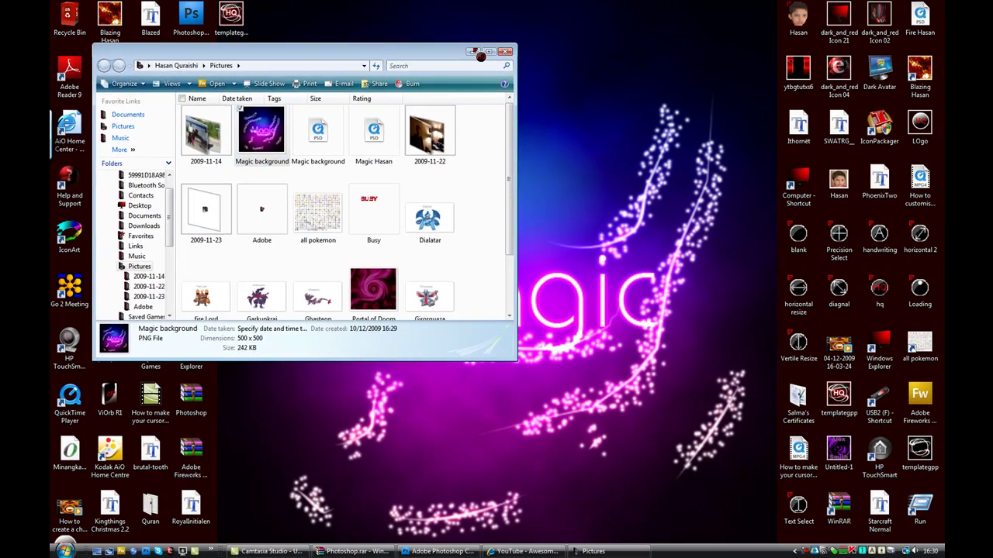
- Check the new wallpaper, then set the earlier red glowing-text image as desktop background
click(768, 17)
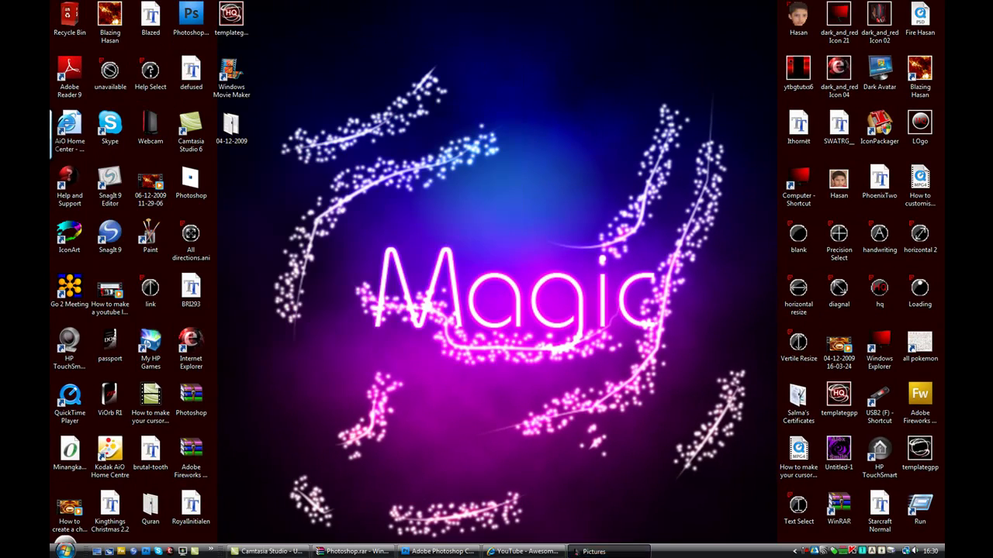
click(593, 551)
drag(512, 177, 504, 248)
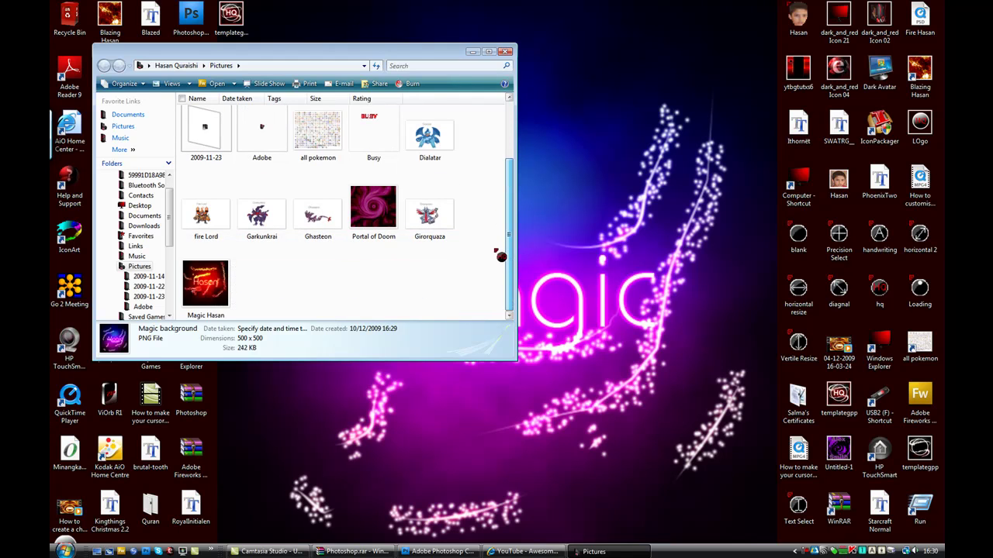
right_click(202, 288)
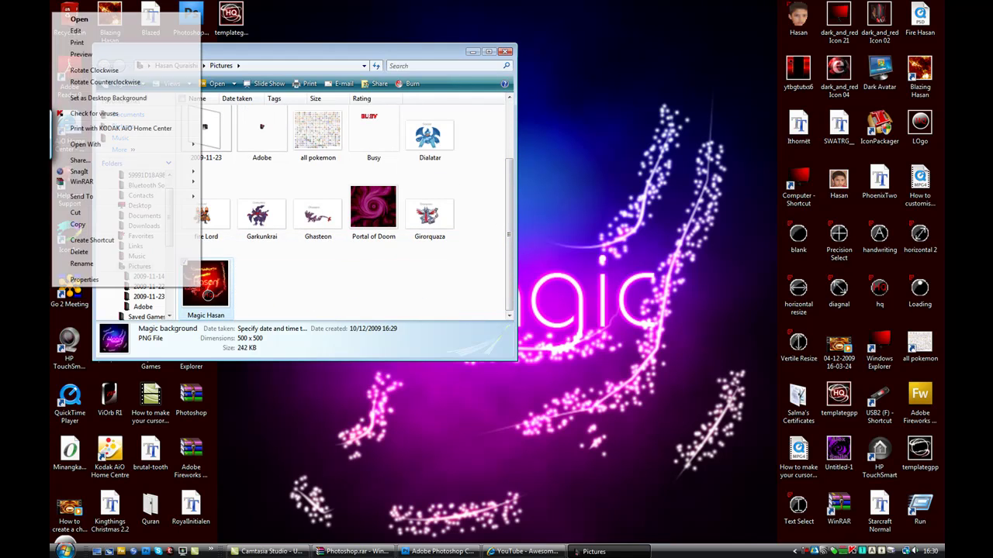
click(132, 98)
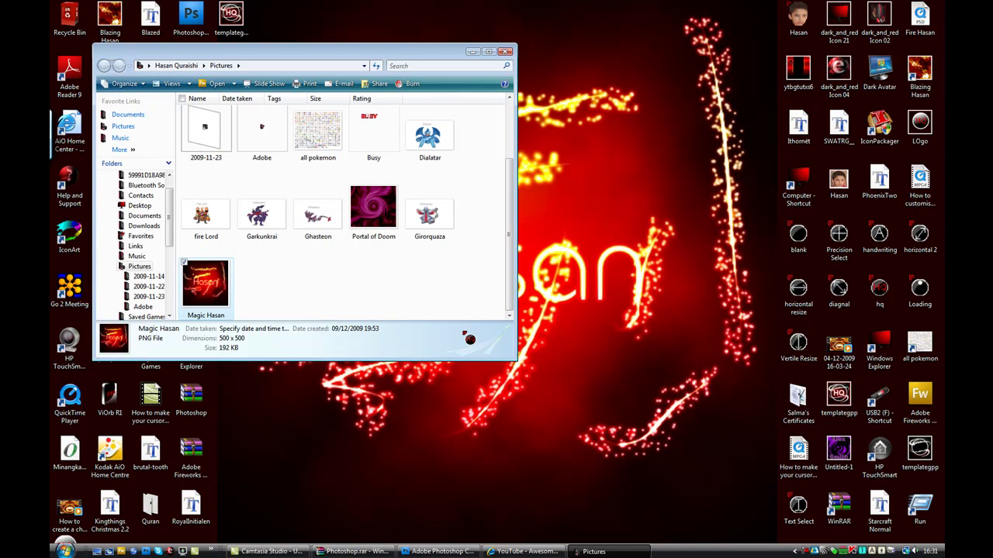